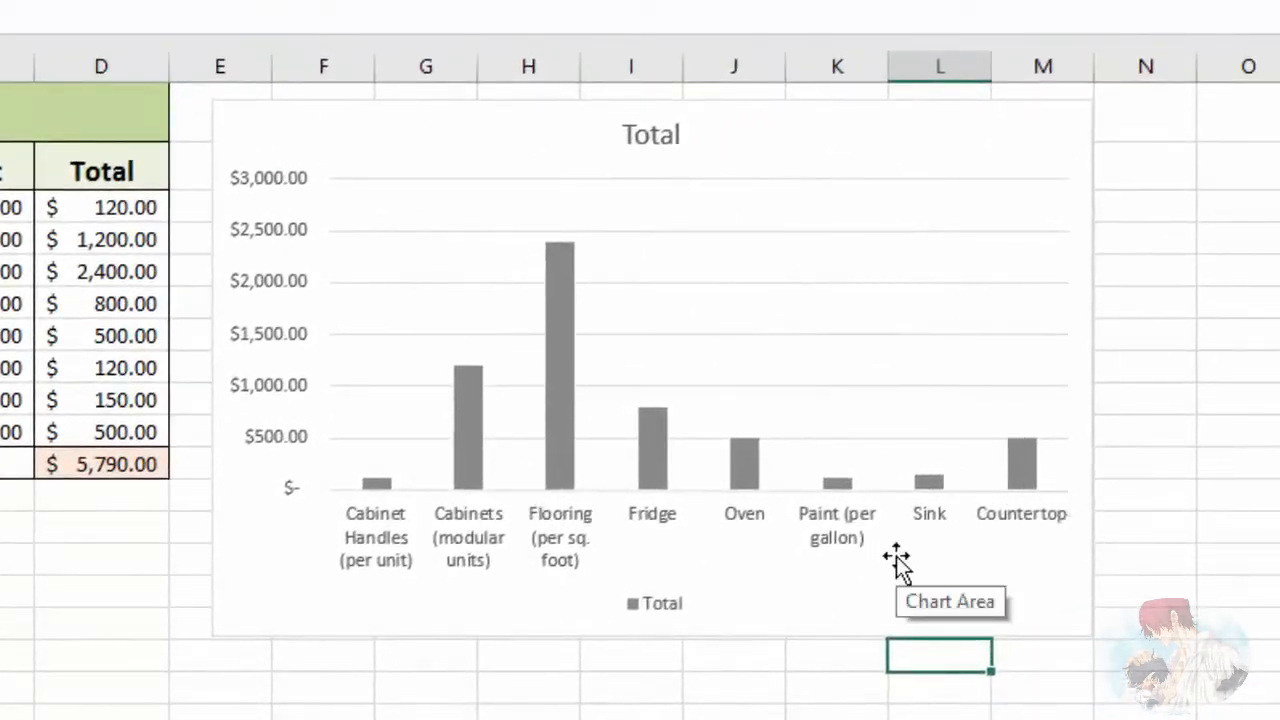
# Step: Move the Total column chart slightly closer to the cost table
pyautogui.click(1045, 604)
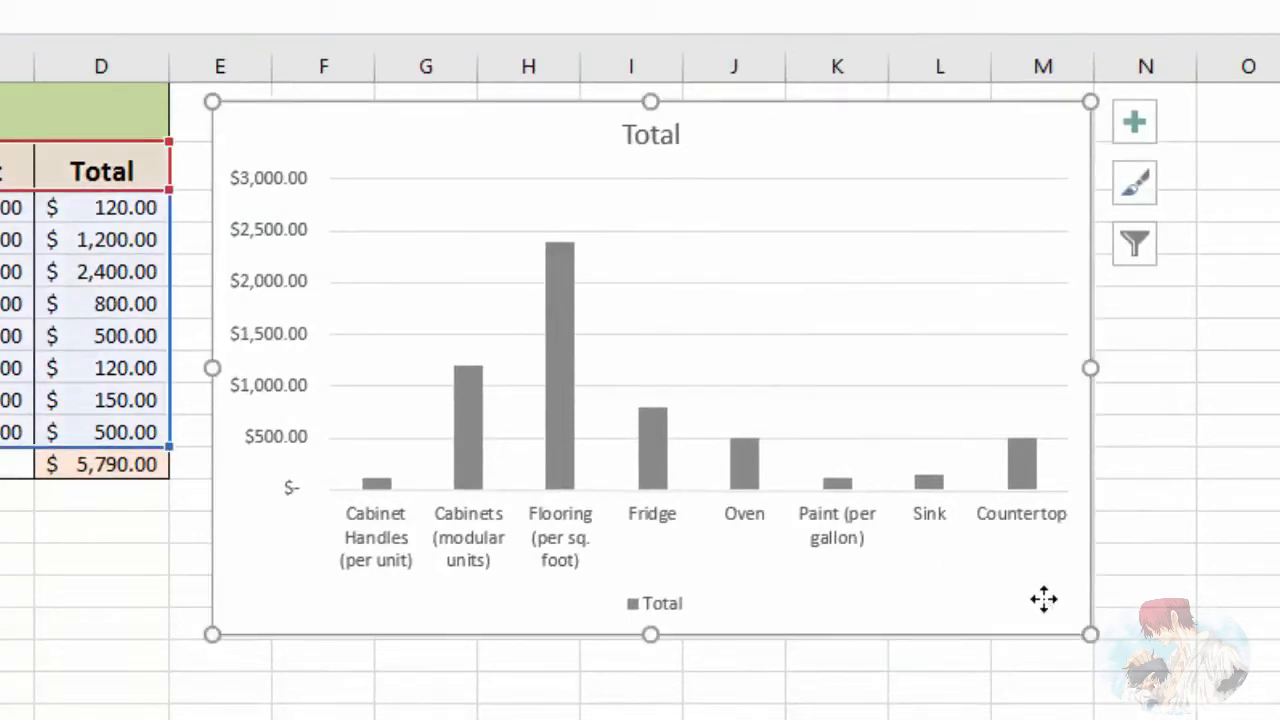
pyautogui.moveTo(1045, 604); pyautogui.dragTo(1013, 595)
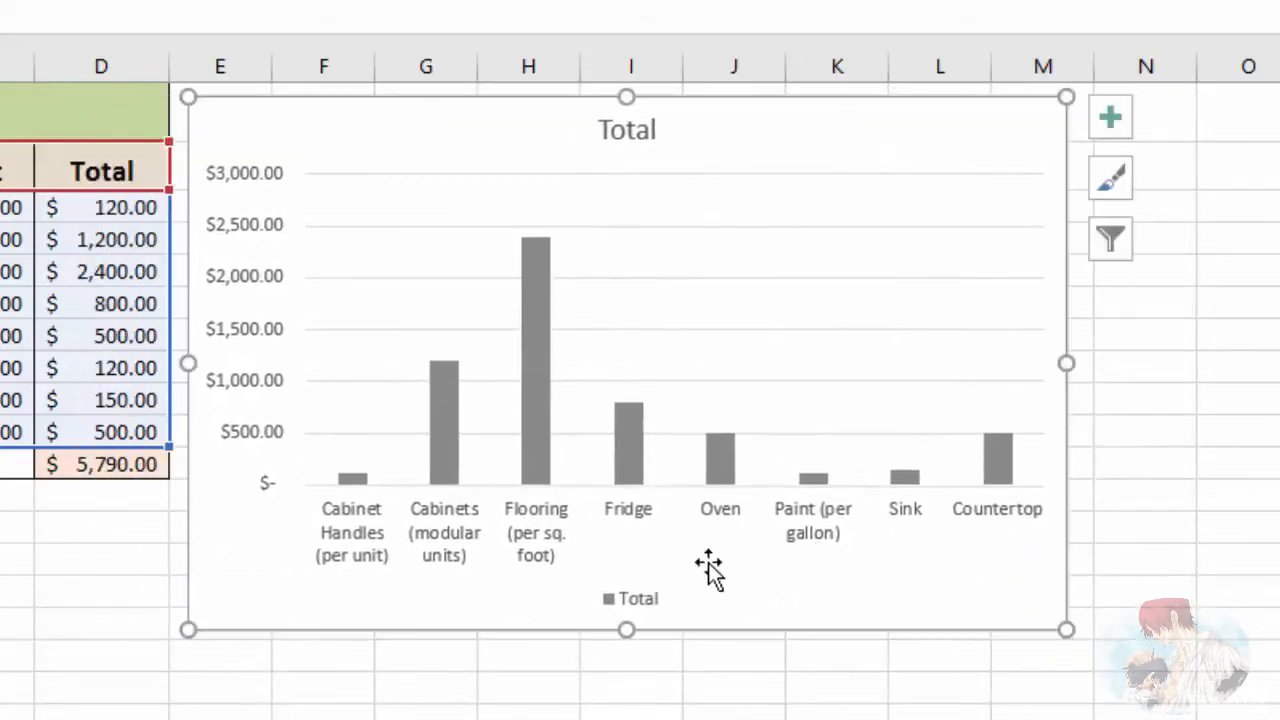
# Step: Select the chart's legend, vertical axis and gridlines in turn to identify its individual elements
pyautogui.click(630, 605)
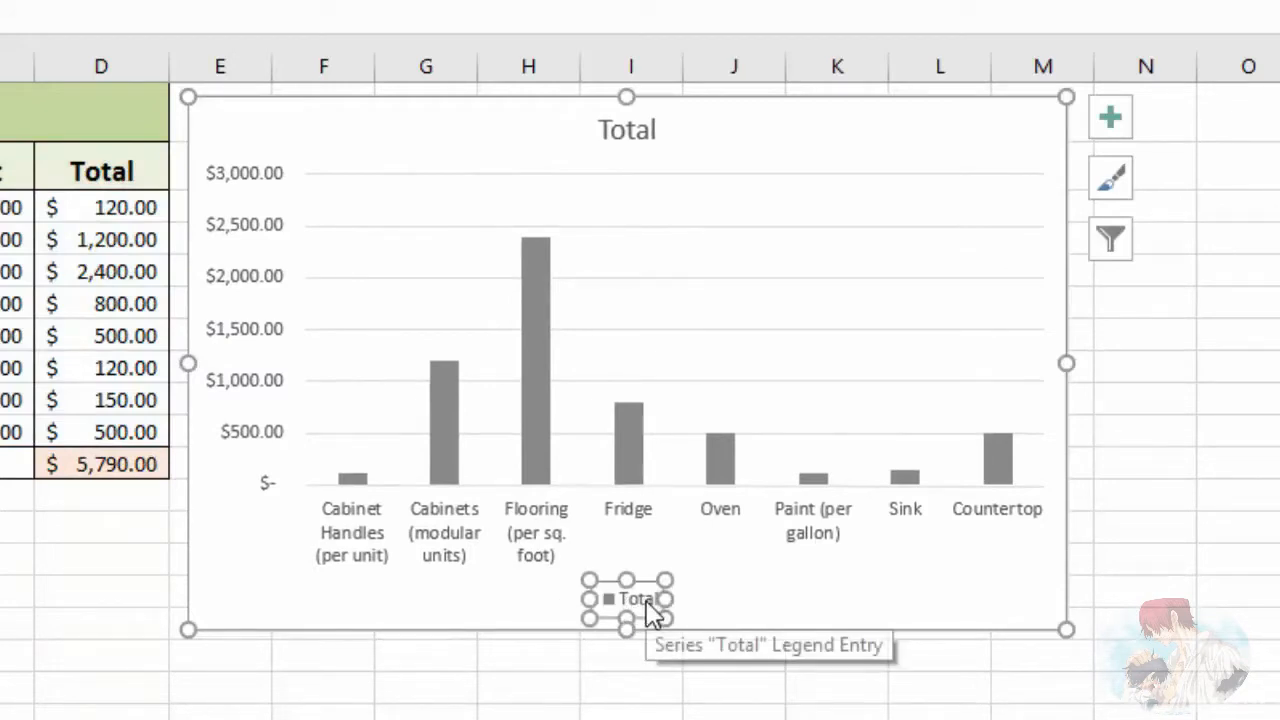
pyautogui.click(248, 240)
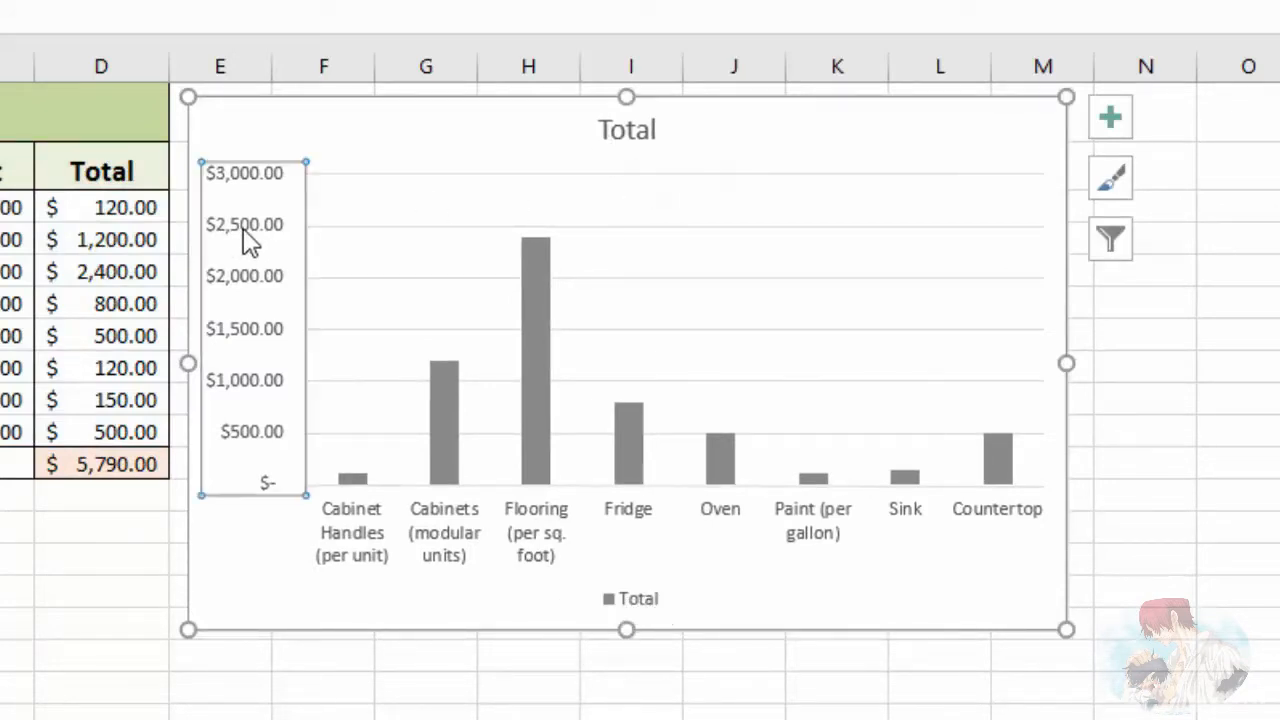
pyautogui.click(386, 228)
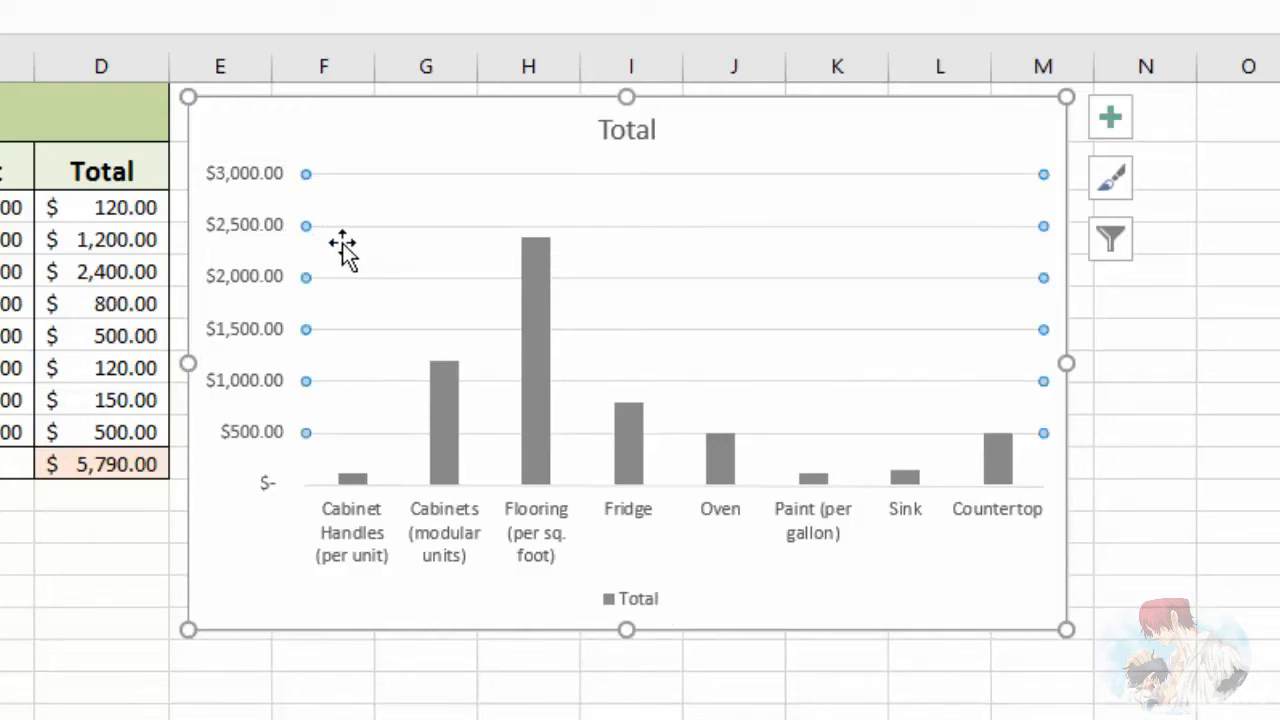
pyautogui.click(845, 598)
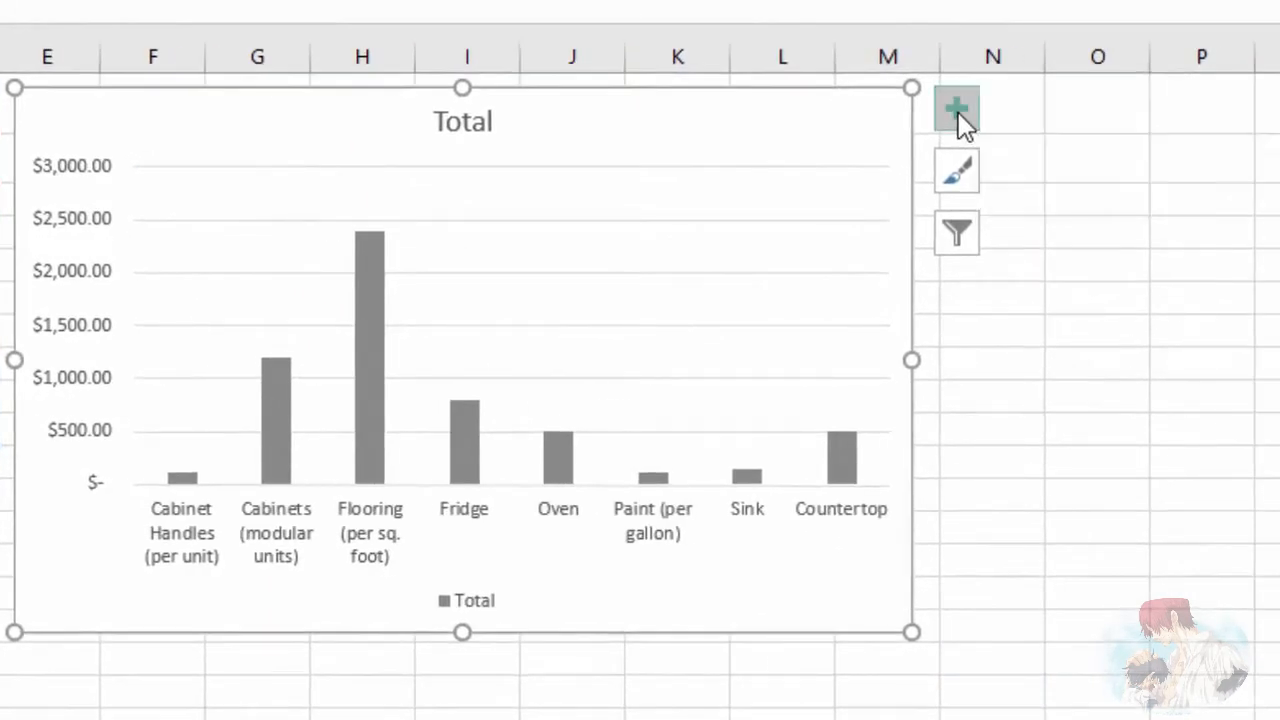
# Step: Show the chart's axis titles, hide them again and look at their Primary Horizontal and Primary Vertical options
pyautogui.click(958, 112)
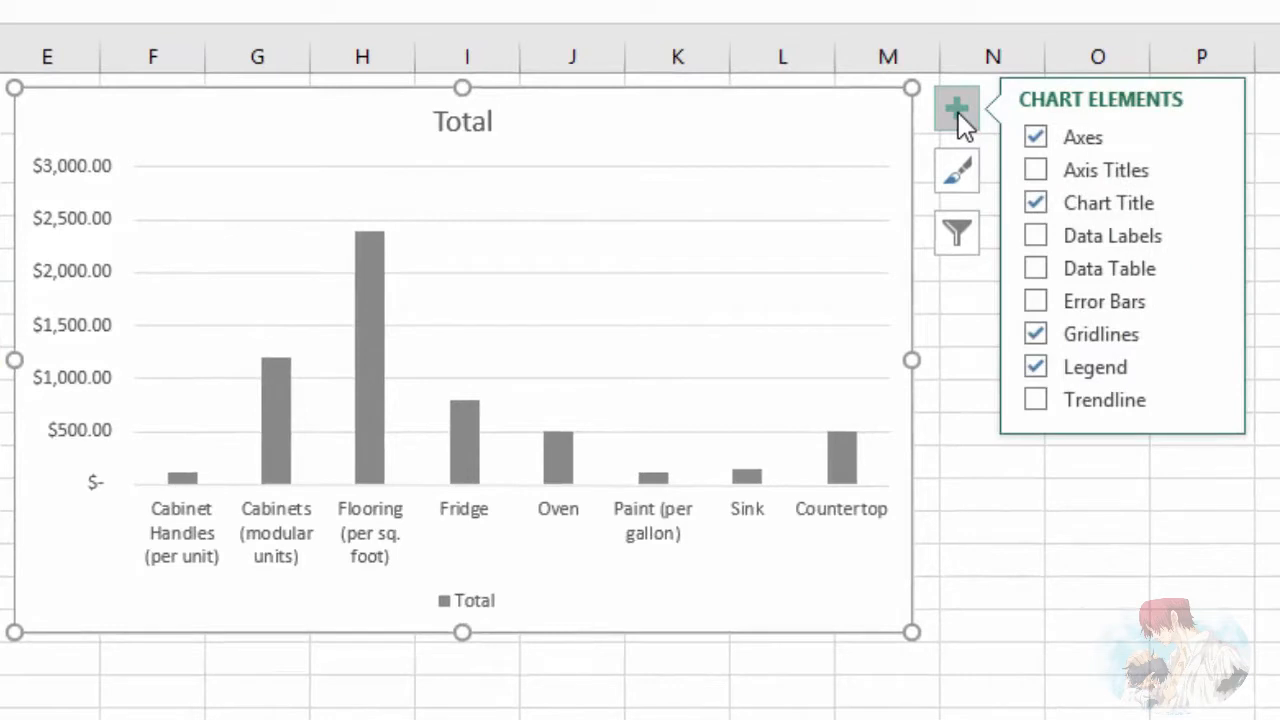
pyautogui.click(1089, 171)
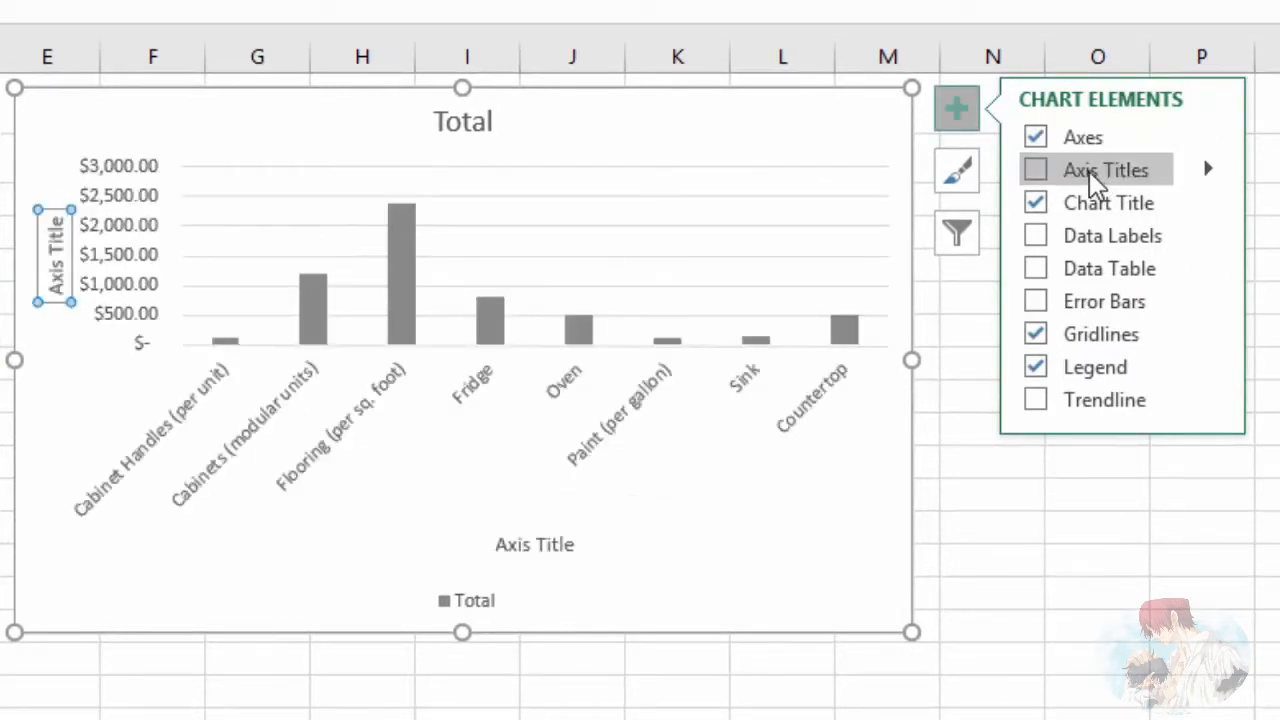
pyautogui.click(1089, 171)
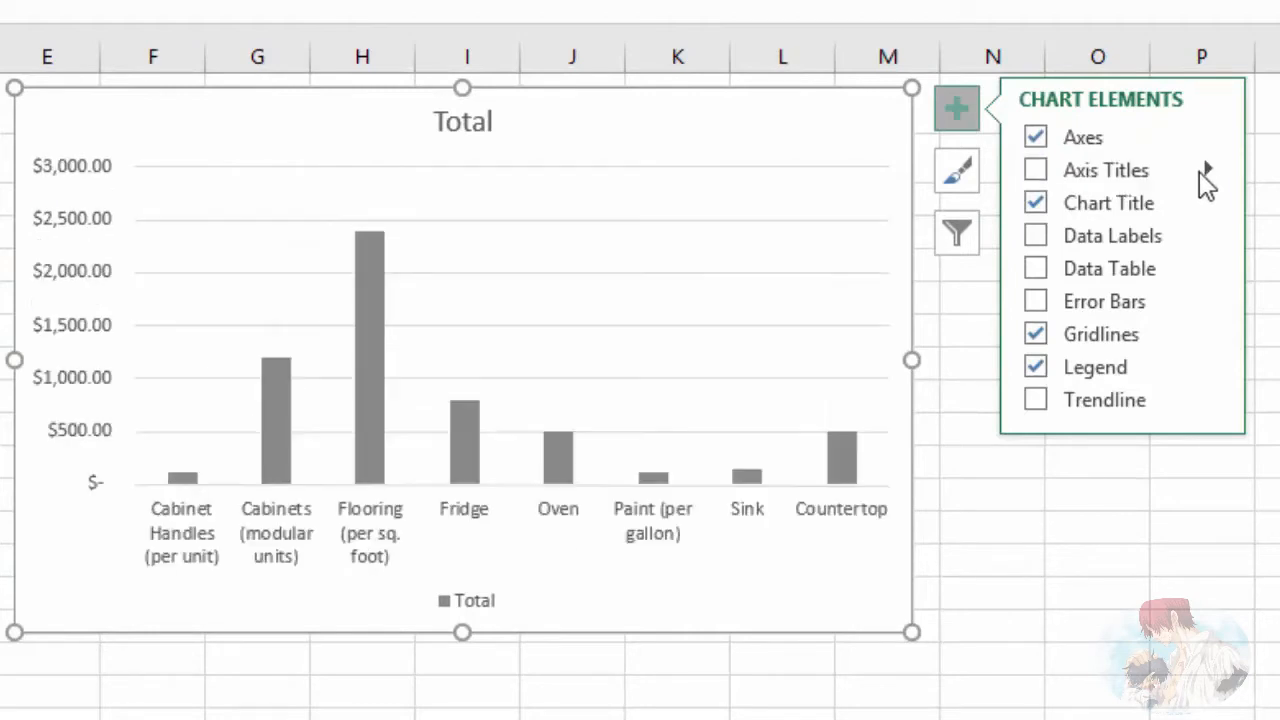
pyautogui.click(1210, 172)
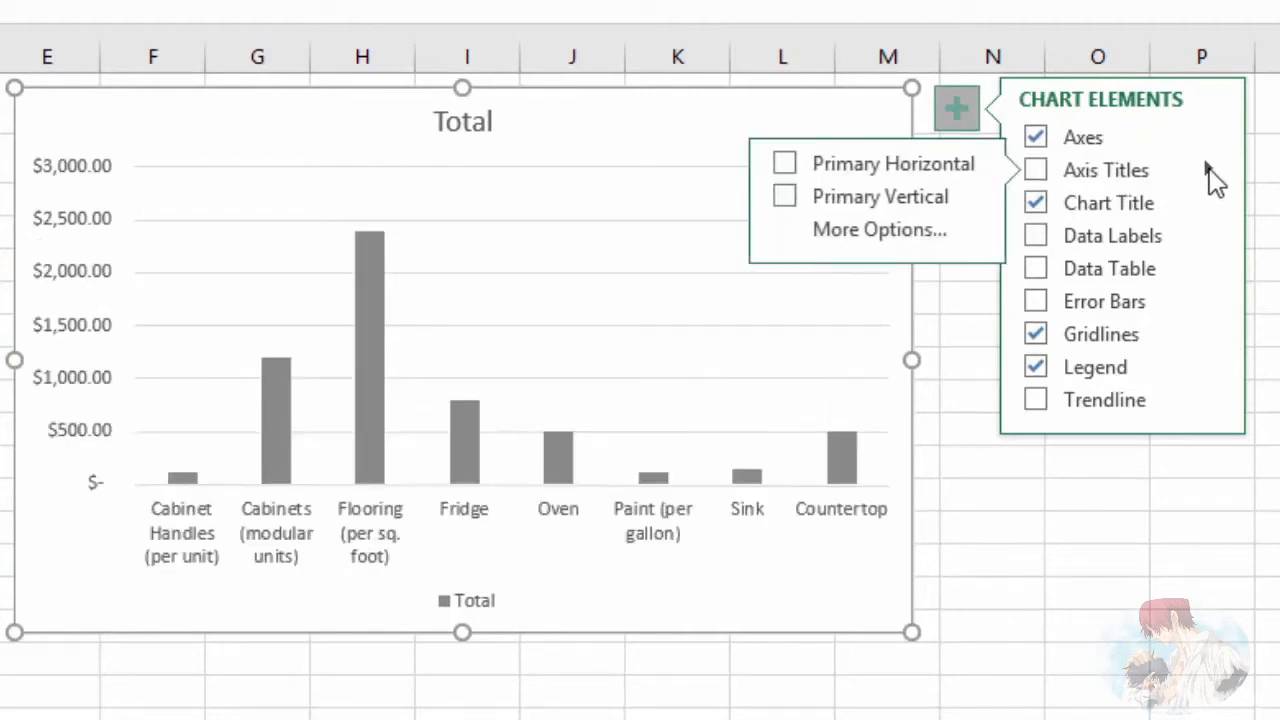
pyautogui.click(905, 180)
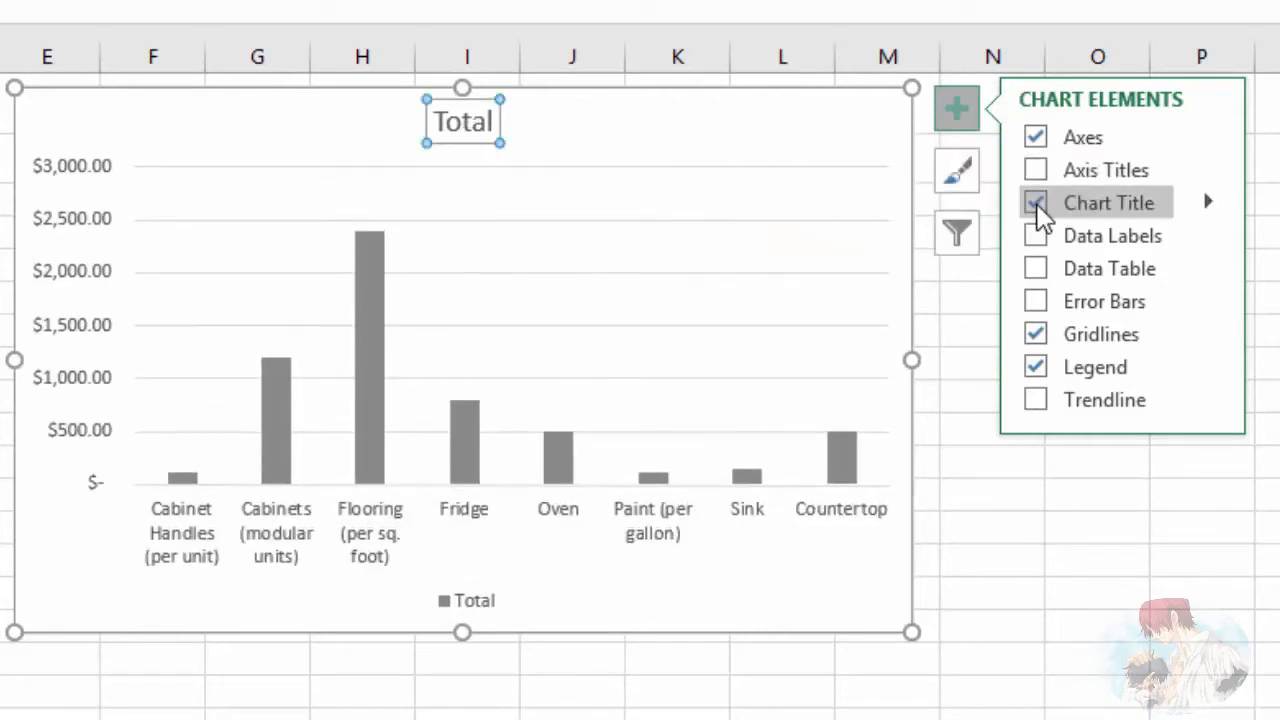
# Step: Hide and restore the chart title, and try its Centered Overlay and Above Chart placement options
pyautogui.click(1037, 213)
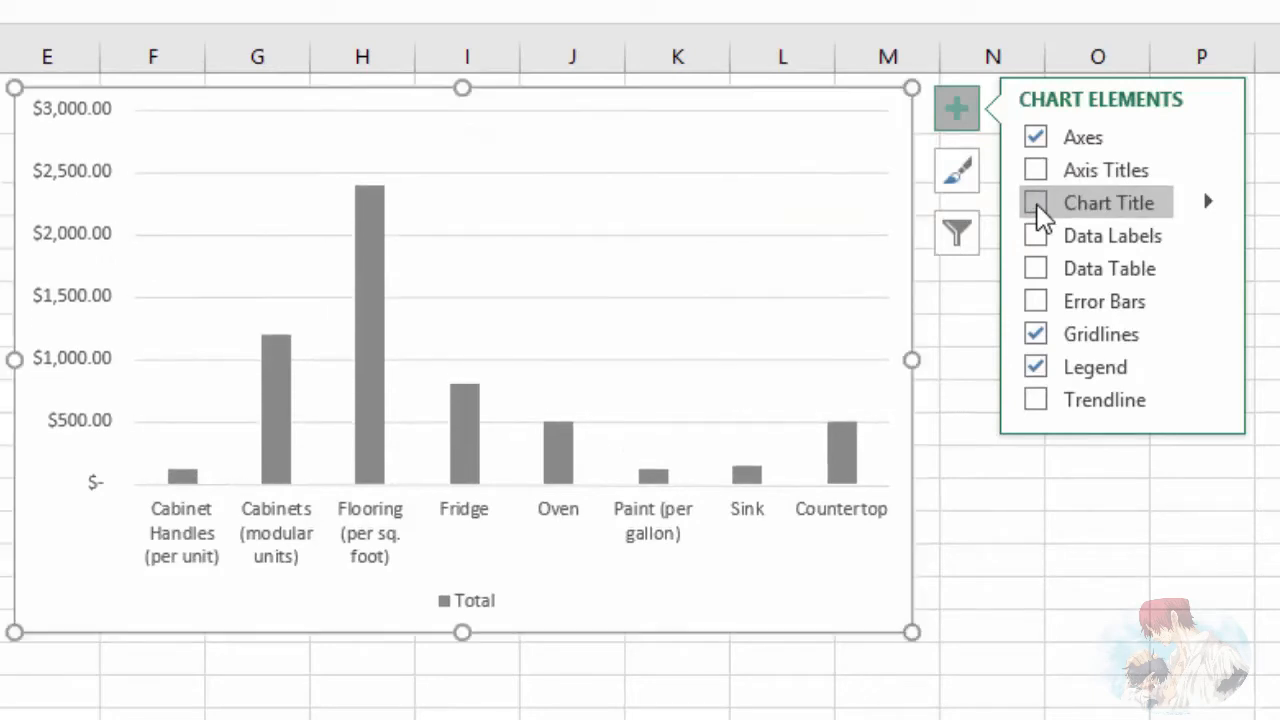
pyautogui.click(1037, 212)
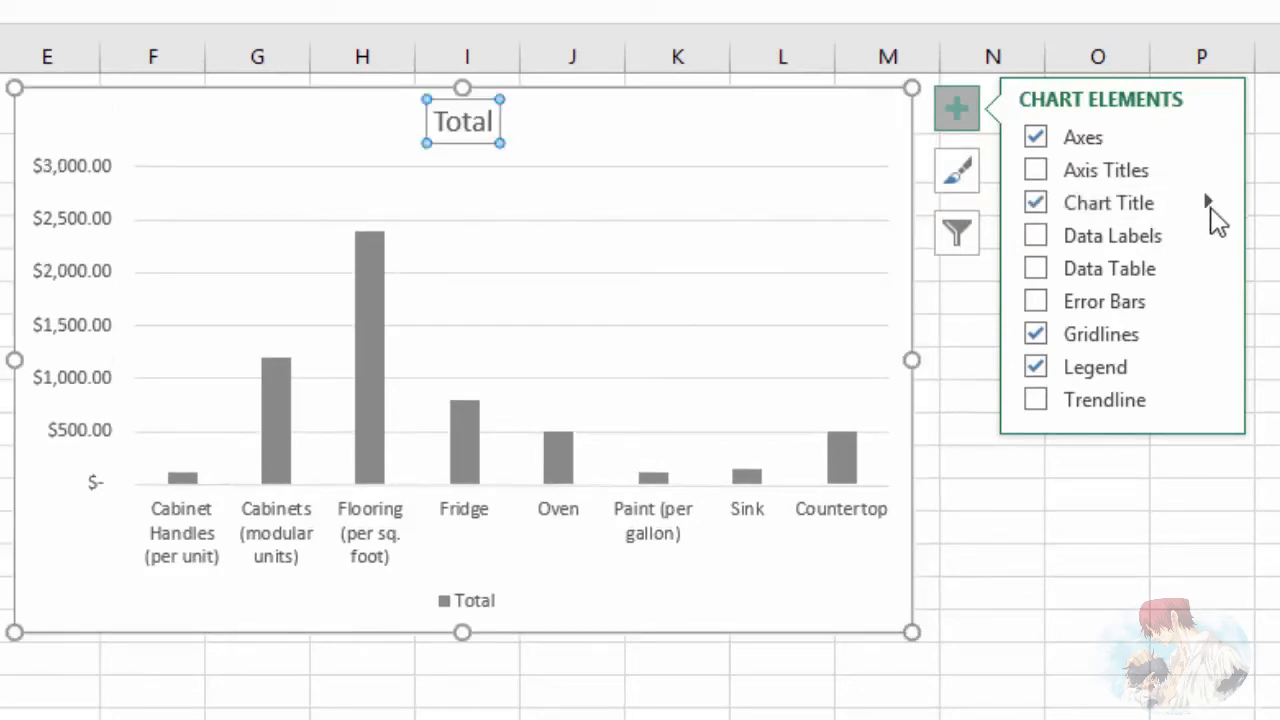
pyautogui.click(1207, 205)
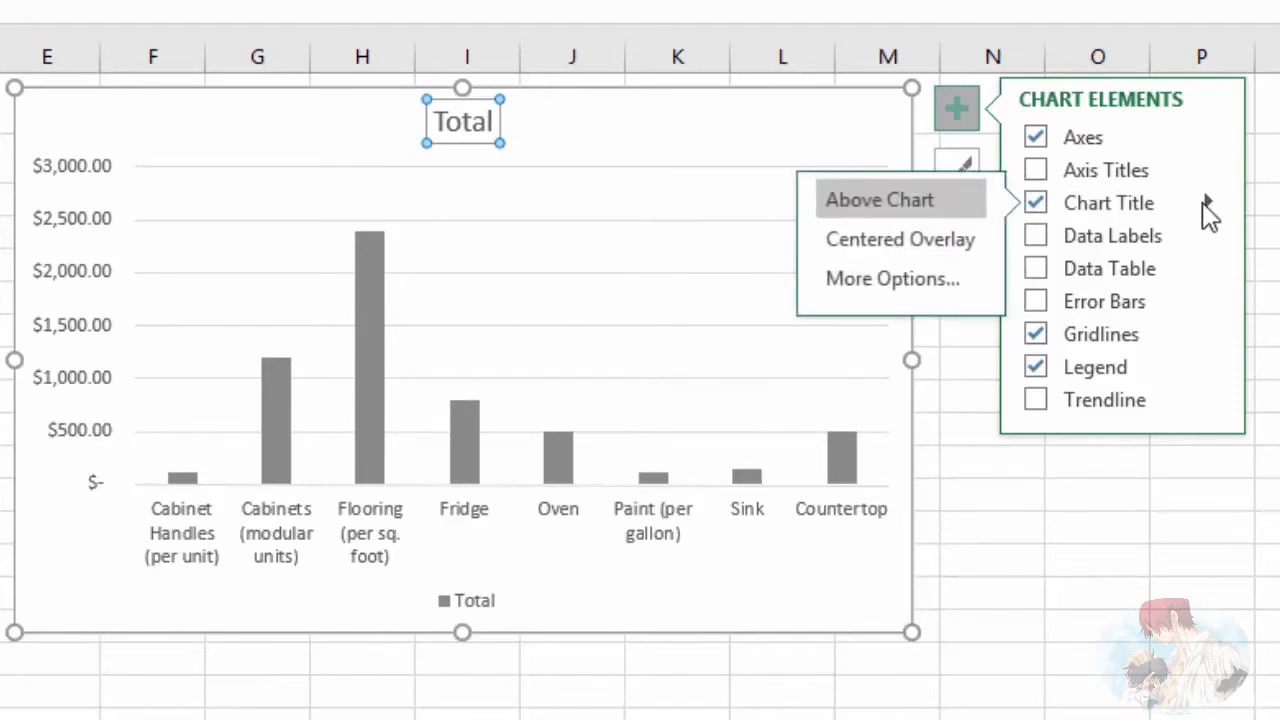
pyautogui.click(900, 241)
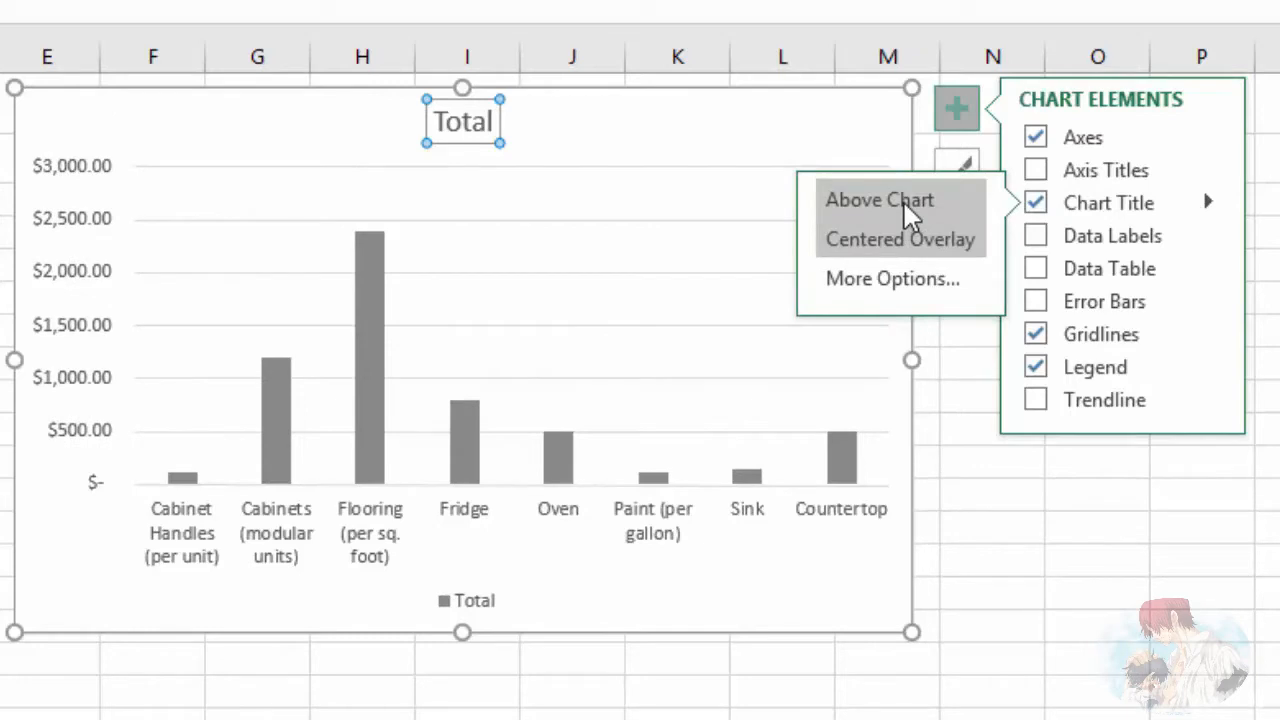
pyautogui.click(899, 284)
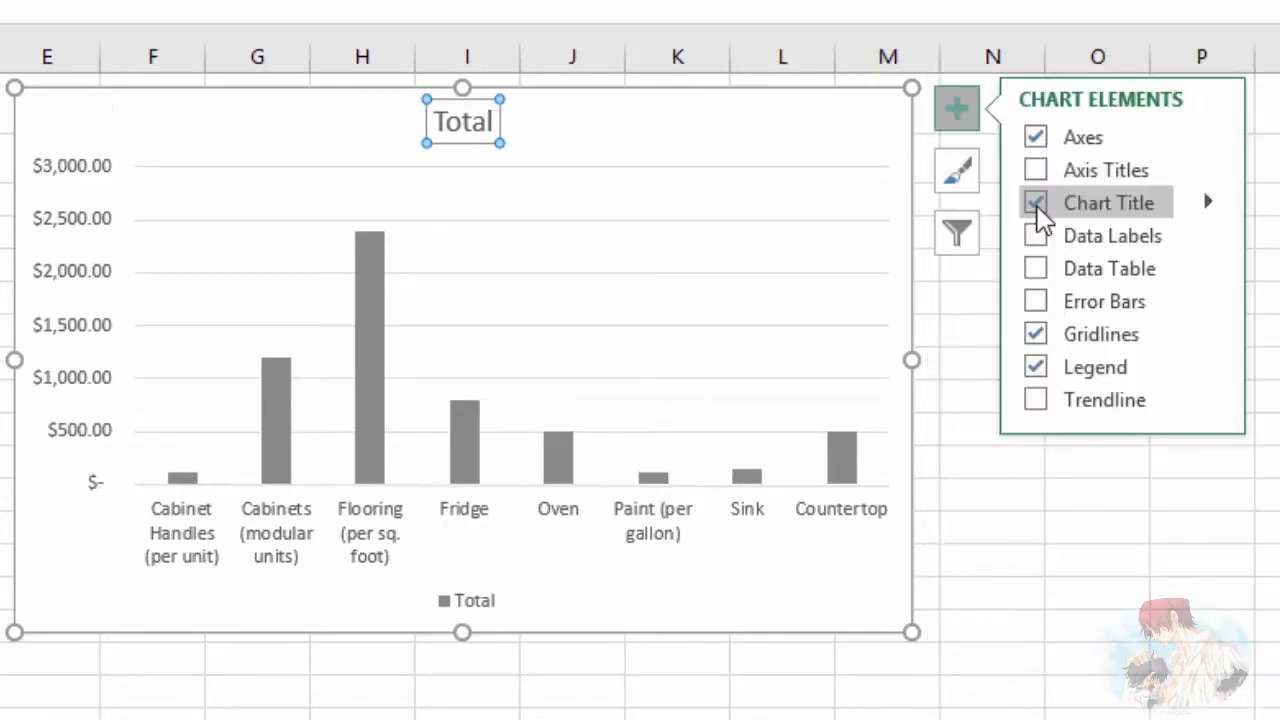
pyautogui.click(961, 110)
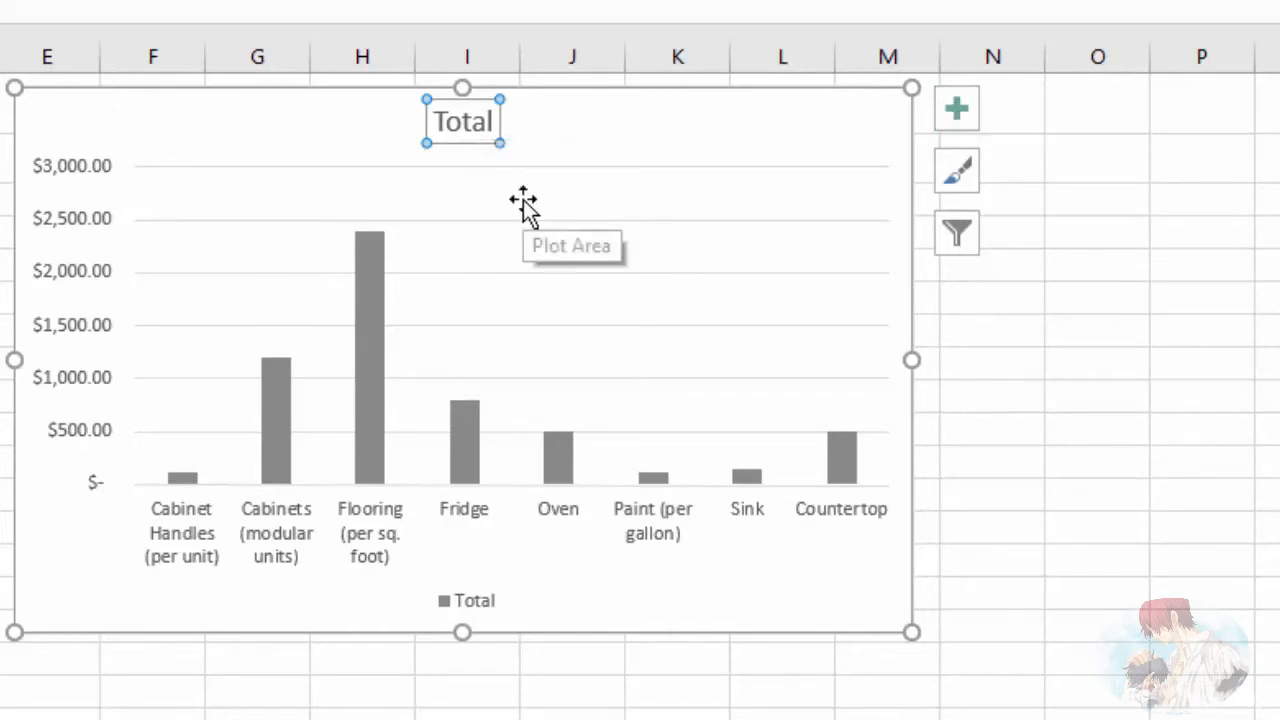
# Step: Preview the available chart styles and the colorful and monochromatic color schemes on the Total chart
pyautogui.click(843, 462)
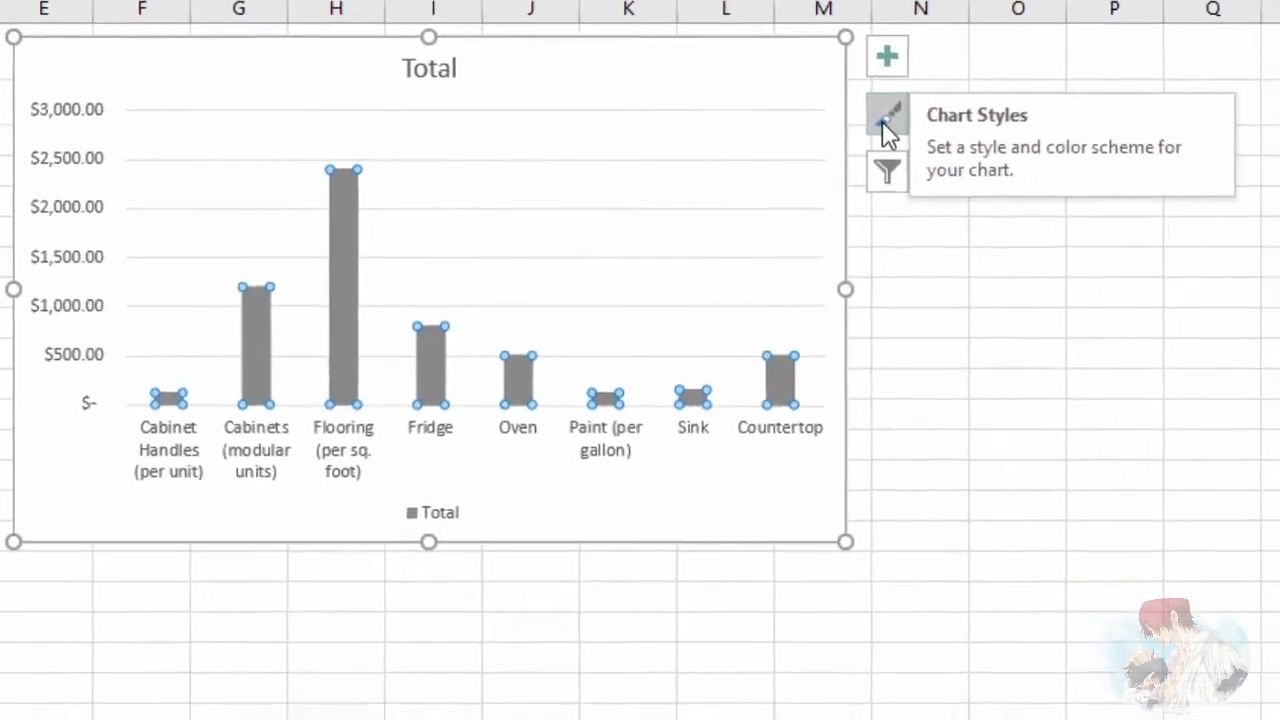
pyautogui.click(884, 126)
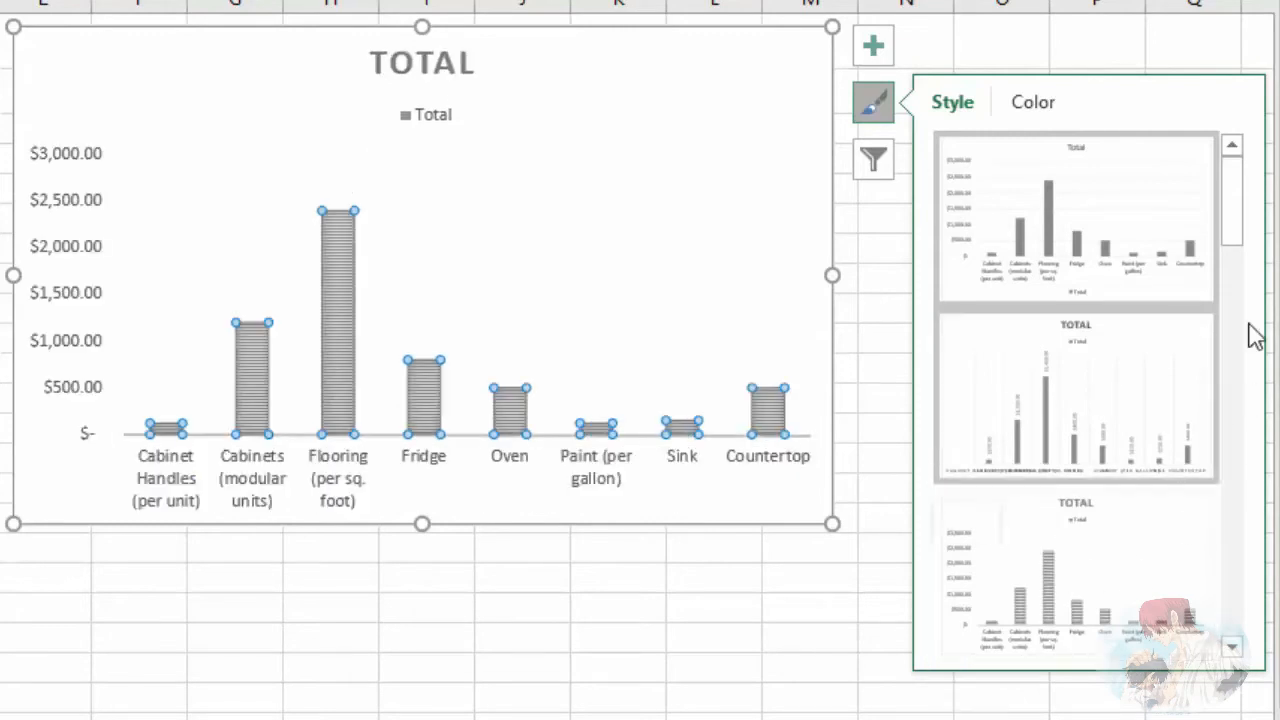
pyautogui.moveTo(1237, 229); pyautogui.dragTo(1243, 183)
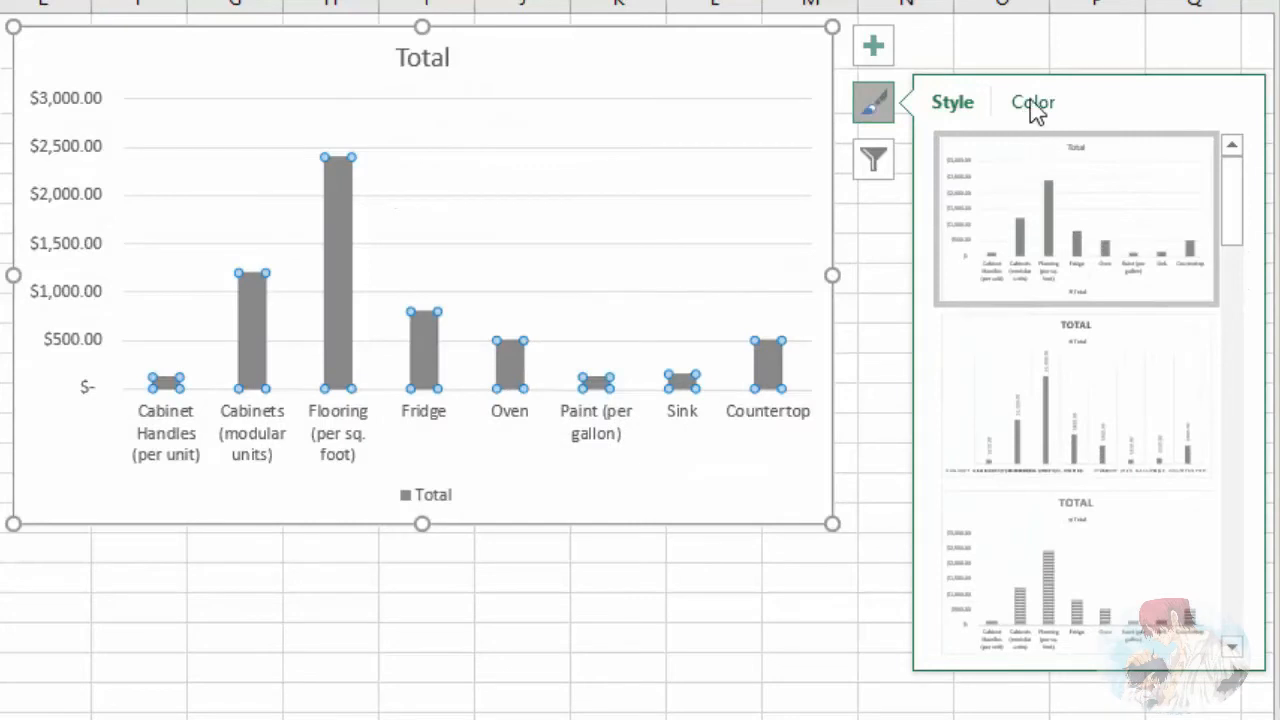
pyautogui.click(1033, 105)
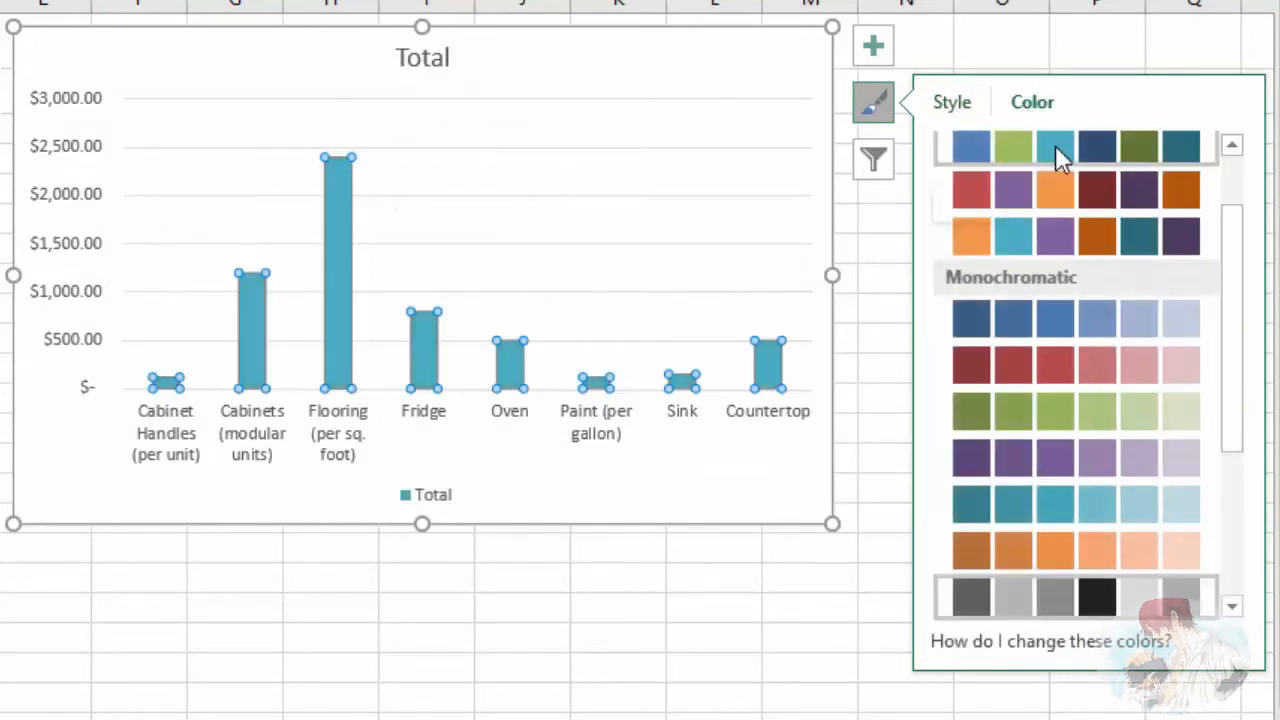
pyautogui.click(1051, 240)
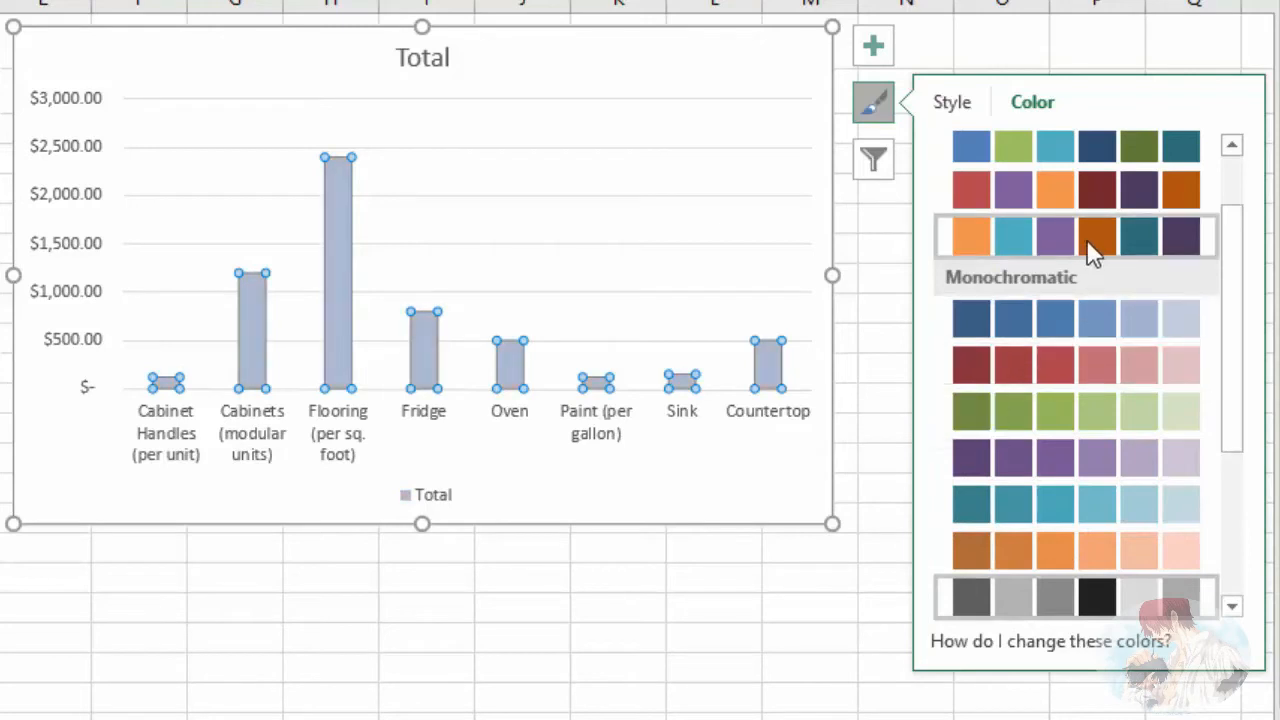
pyautogui.moveTo(1235, 241); pyautogui.dragTo(1232, 187)
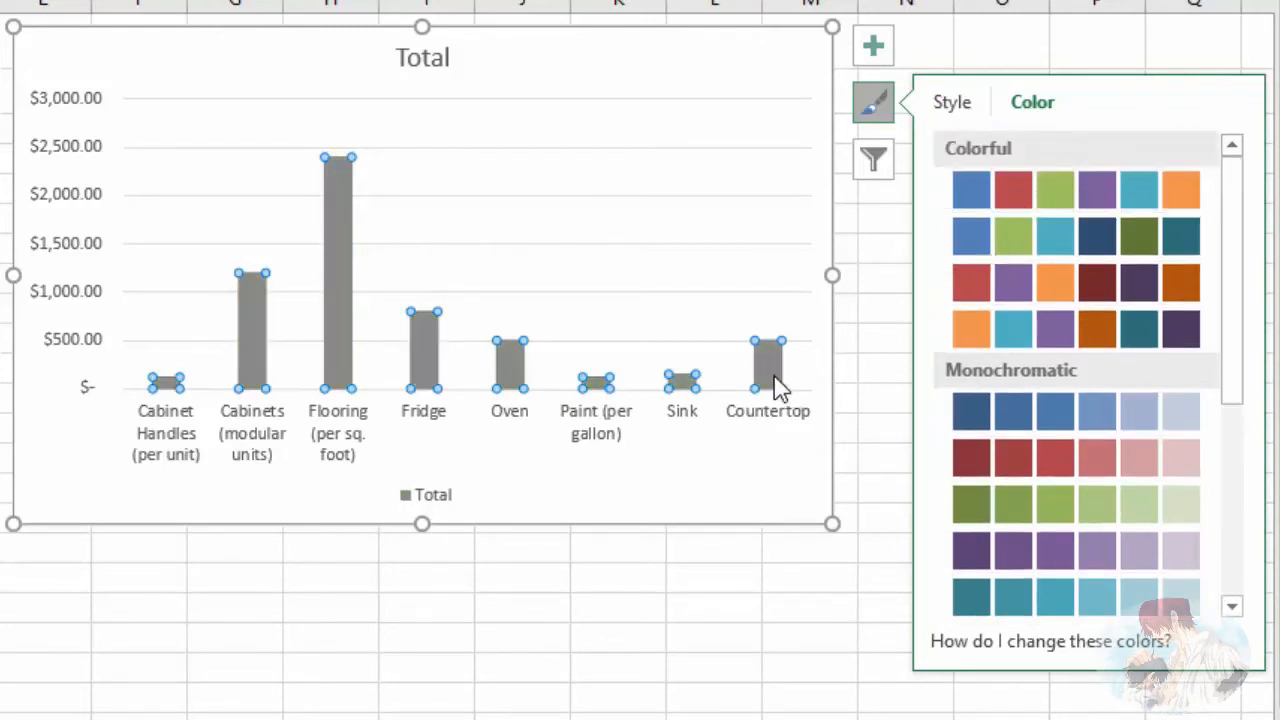
pyautogui.click(873, 103)
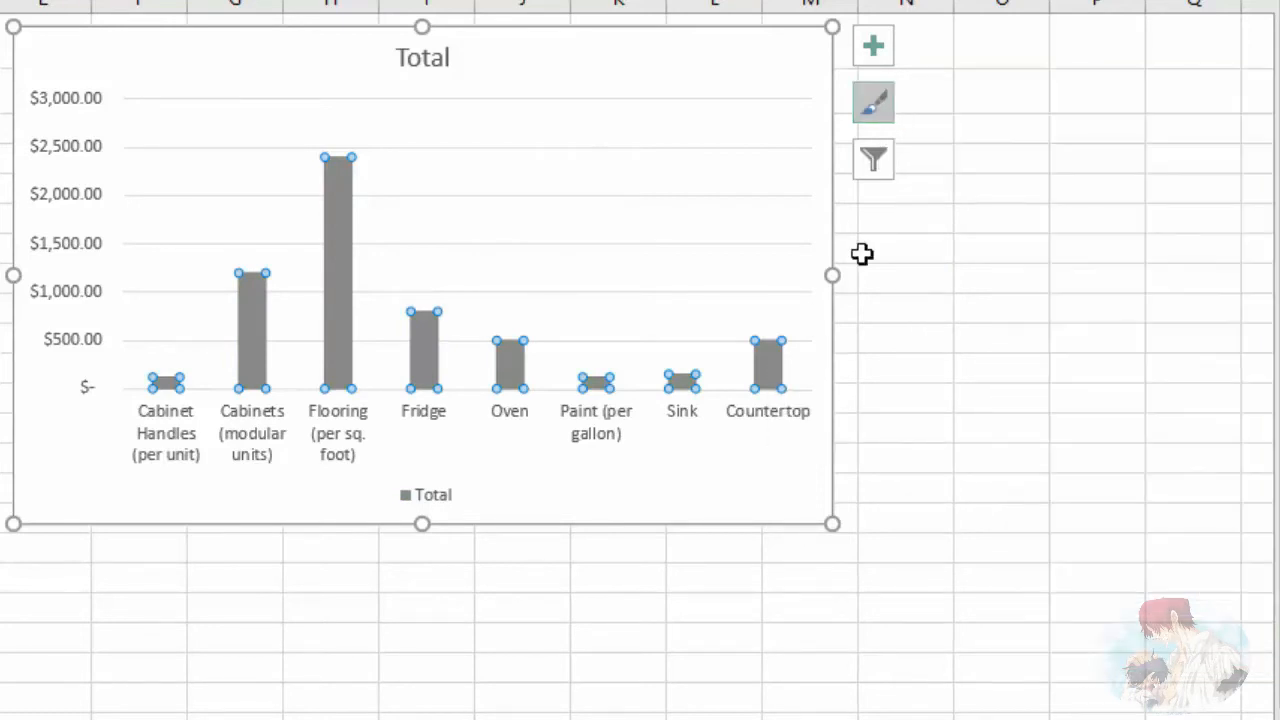
# Step: Set the gap width of the Total data series to 80% and look at its fill options
pyautogui.click(333, 176)
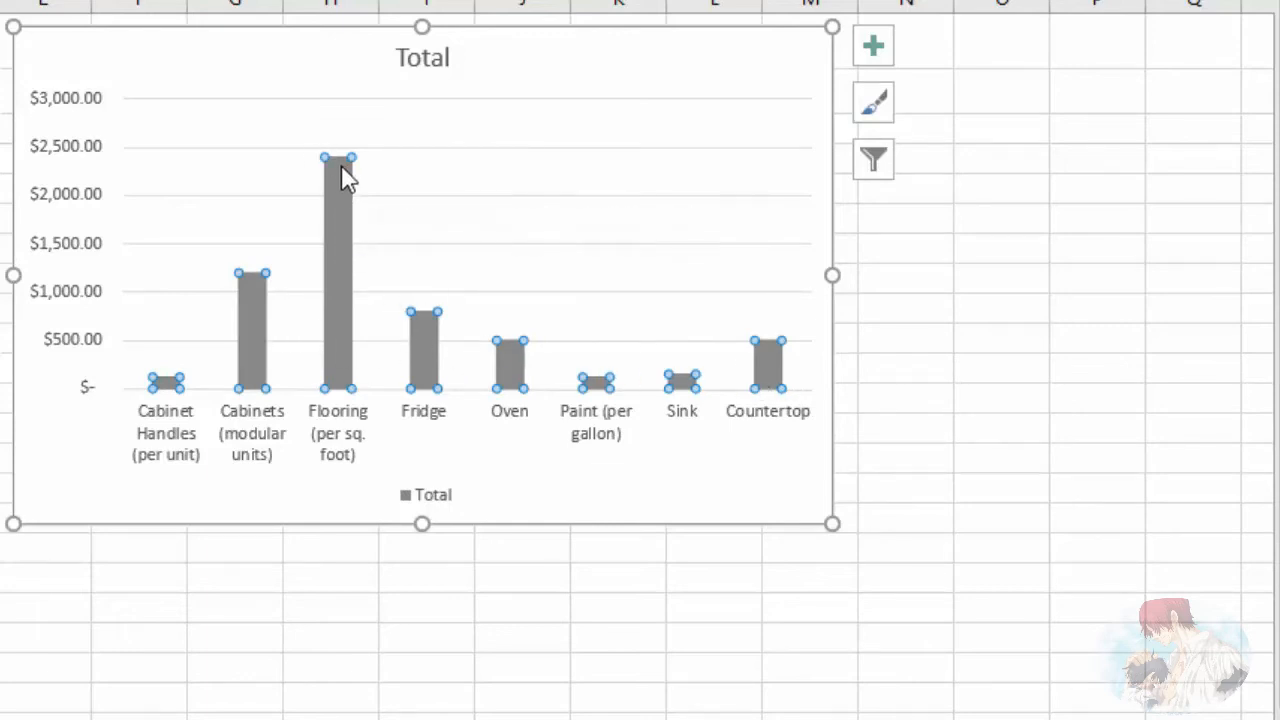
pyautogui.rightClick(343, 199)
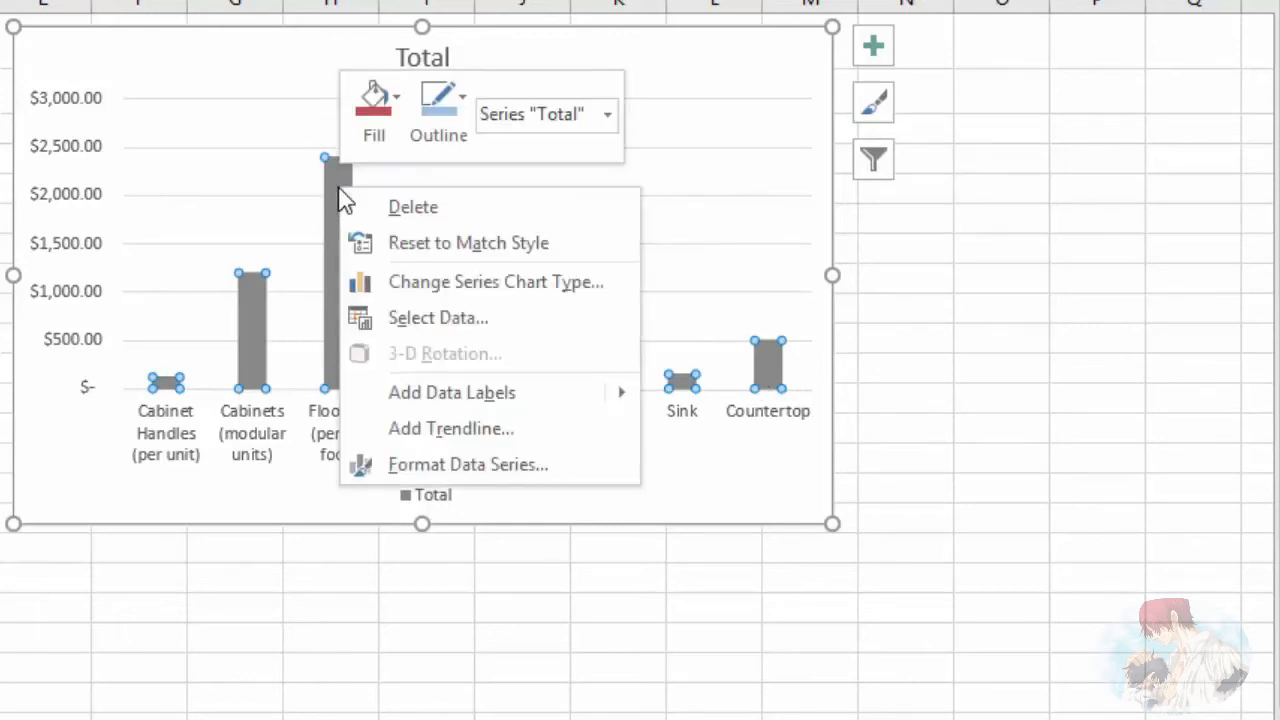
pyautogui.click(470, 465)
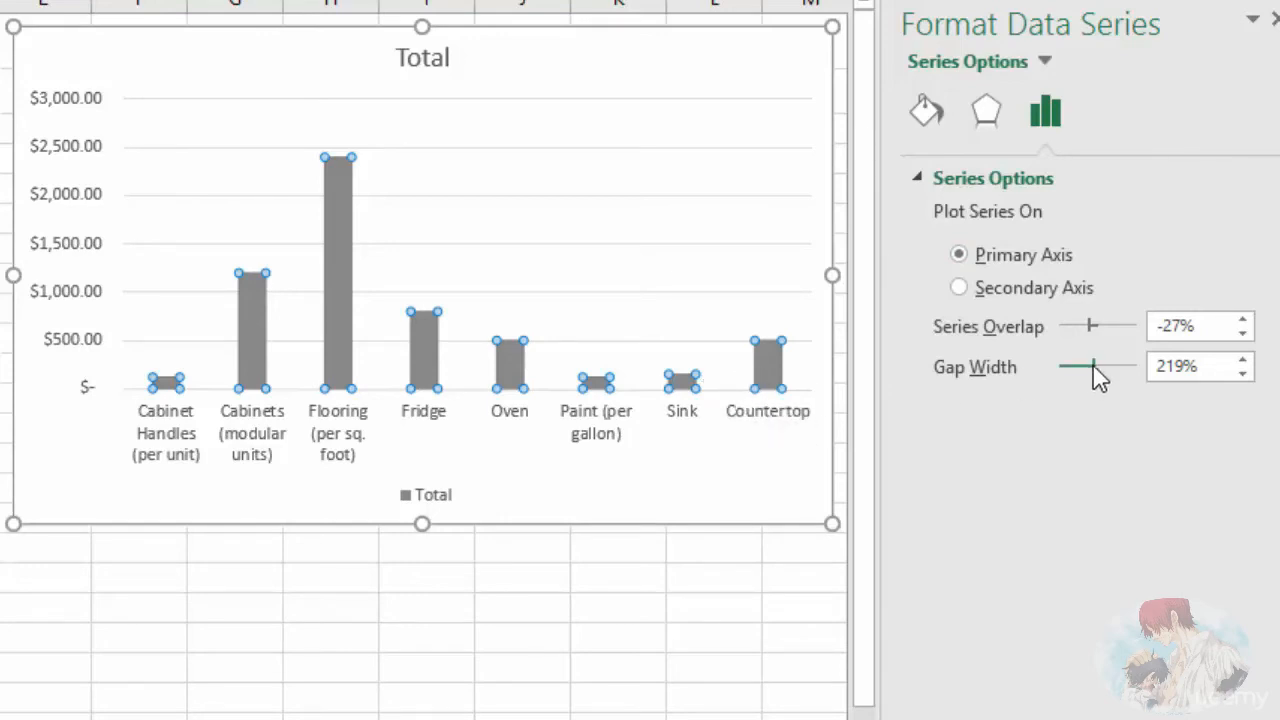
pyautogui.moveTo(1092, 367); pyautogui.dragTo(1071, 367)
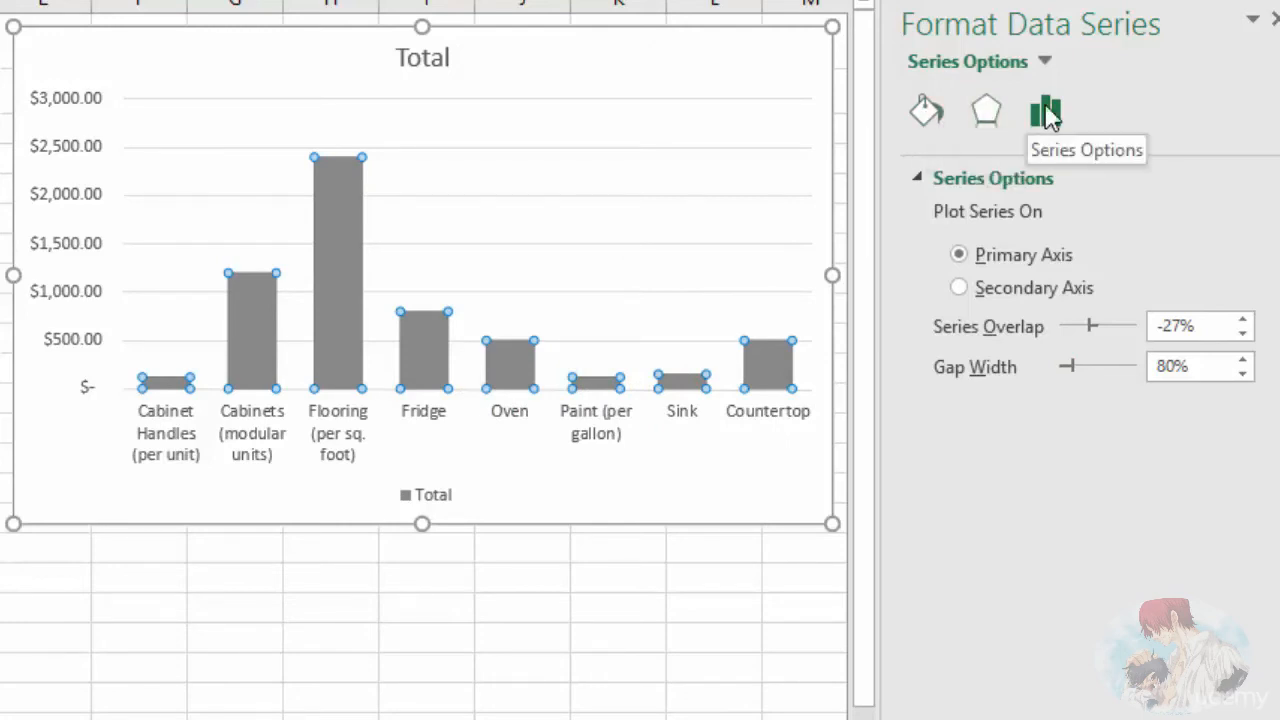
pyautogui.click(926, 115)
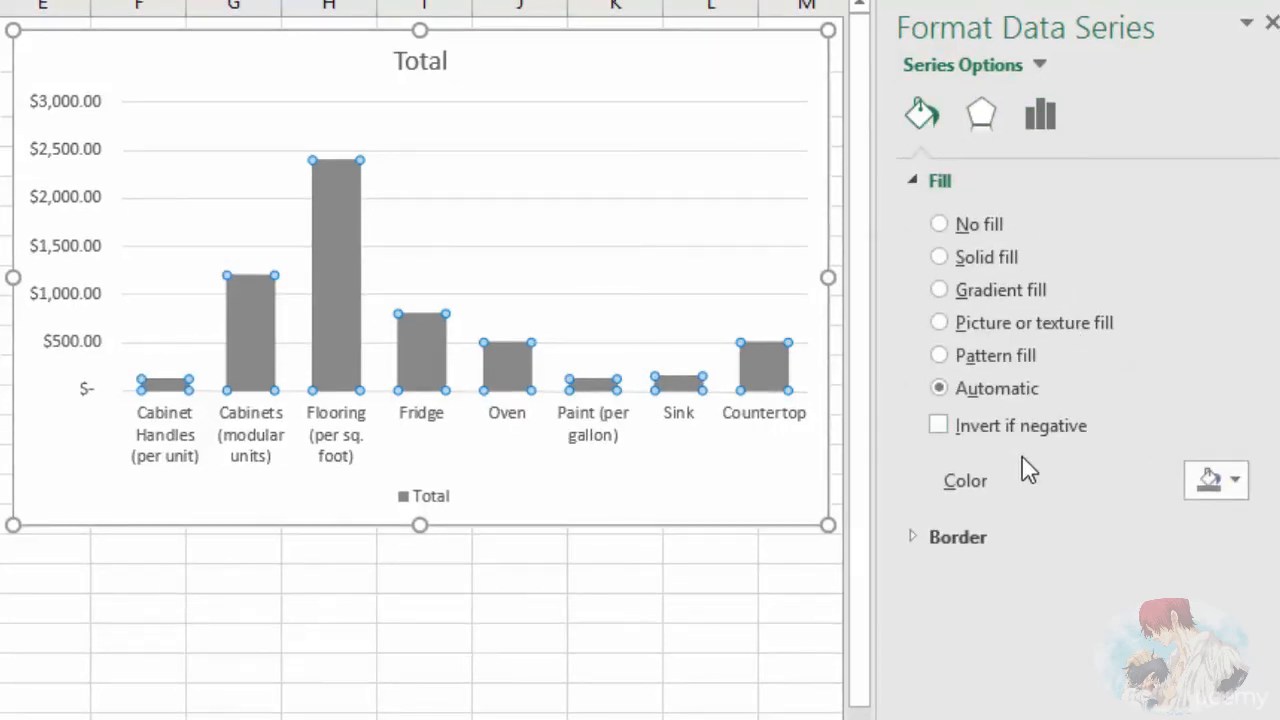
pyautogui.click(1272, 28)
# Step: Remove the Quantity and Cost series from the chart's data source, keeping only the Total series
pyautogui.rightClick(527, 211)
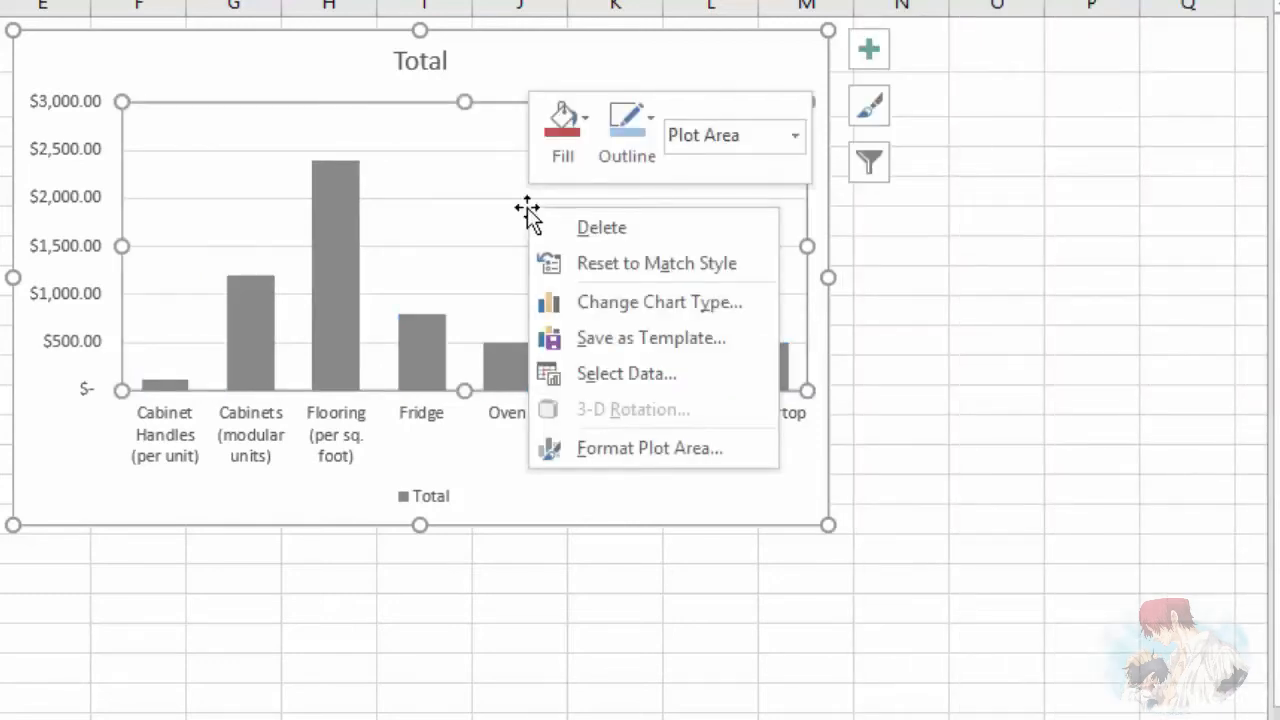
pyautogui.click(628, 376)
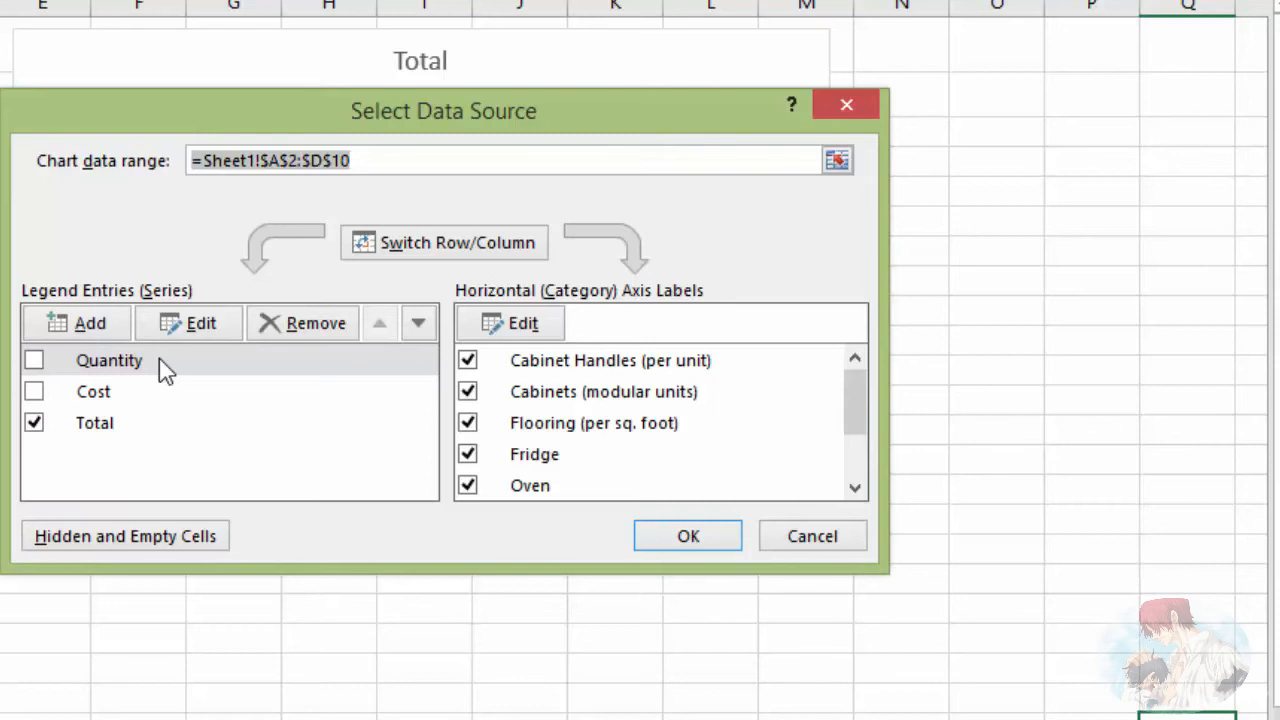
pyautogui.click(93, 366)
pyautogui.click(303, 323)
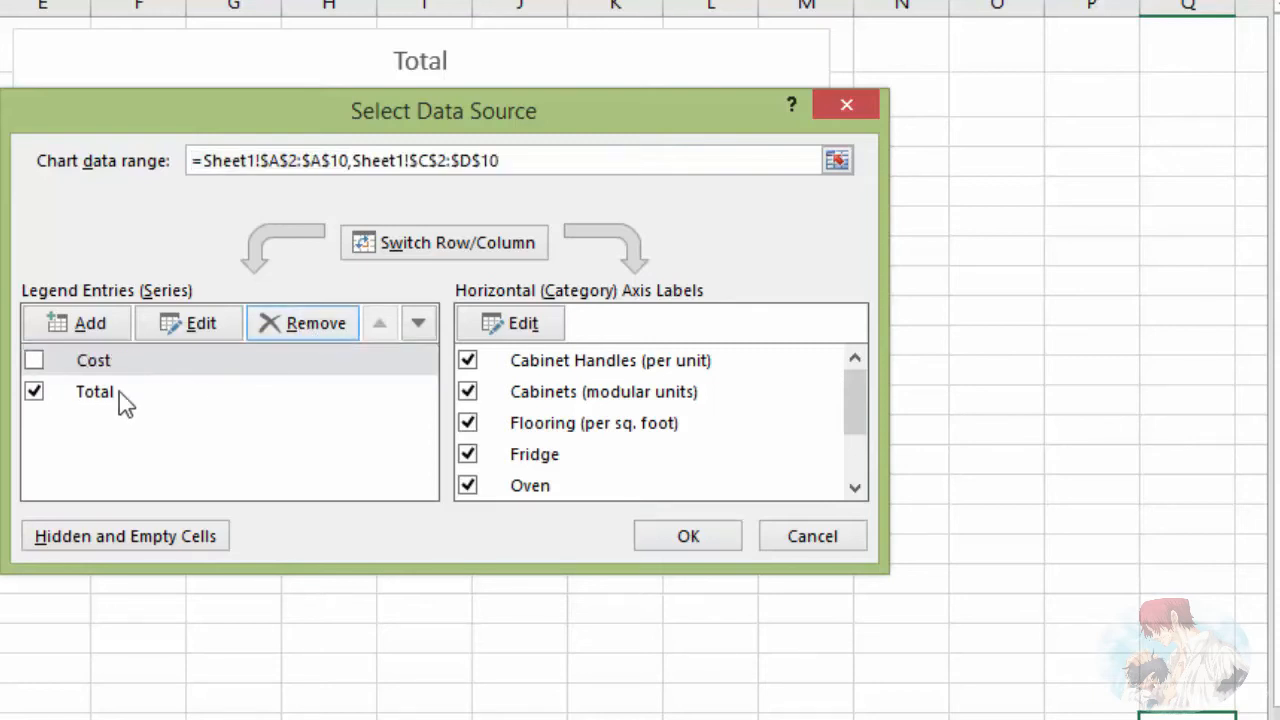
pyautogui.click(90, 368)
pyautogui.click(300, 323)
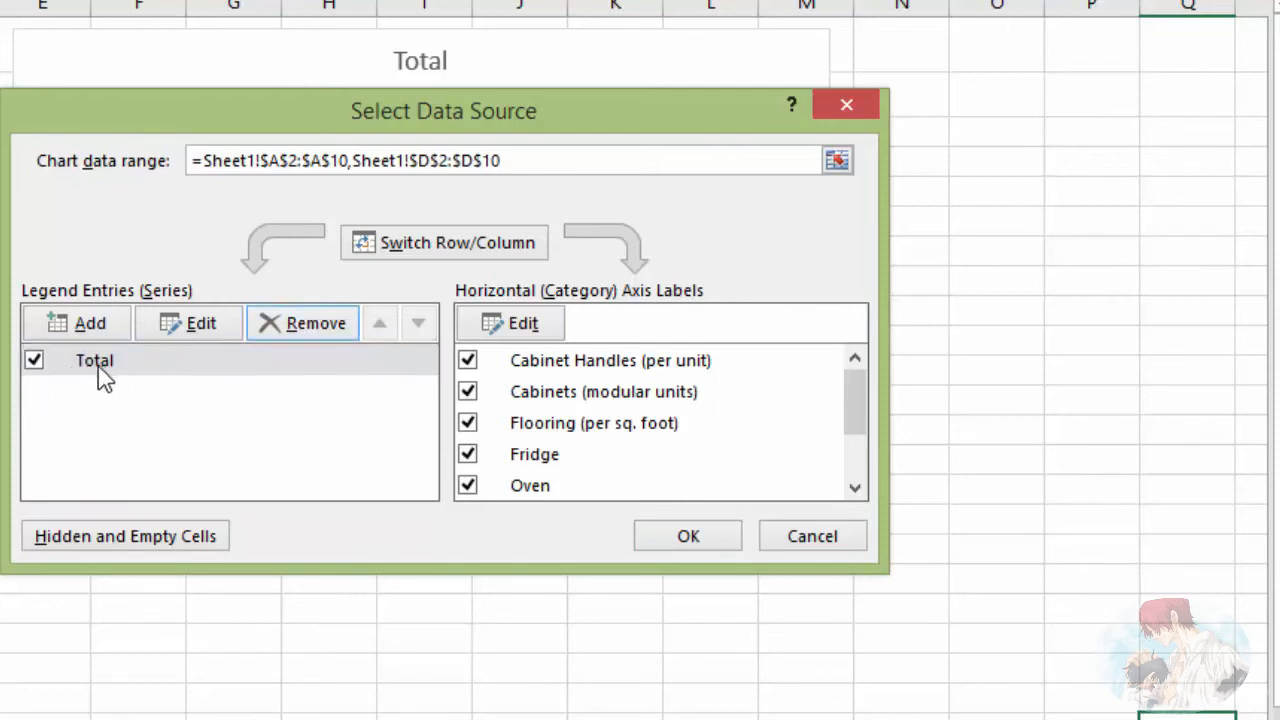
pyautogui.click(686, 537)
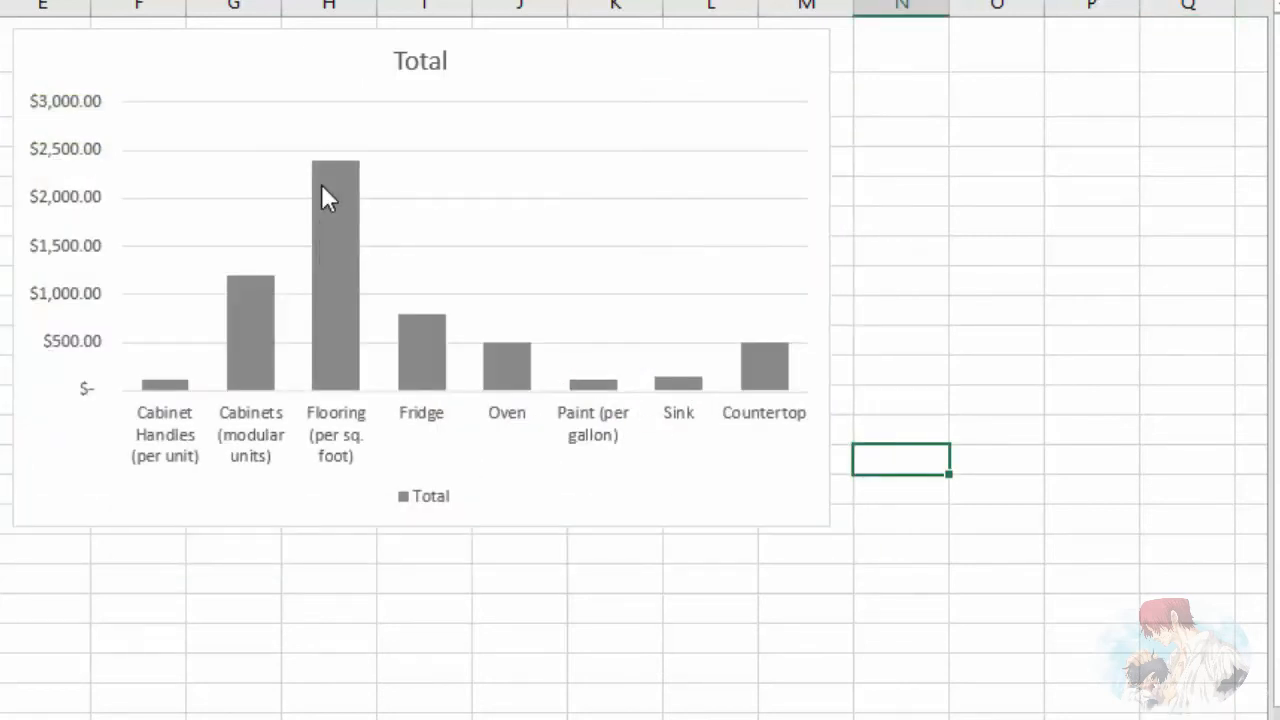
# Step: Vary the fill colors by point for the Total data series
pyautogui.click(321, 184)
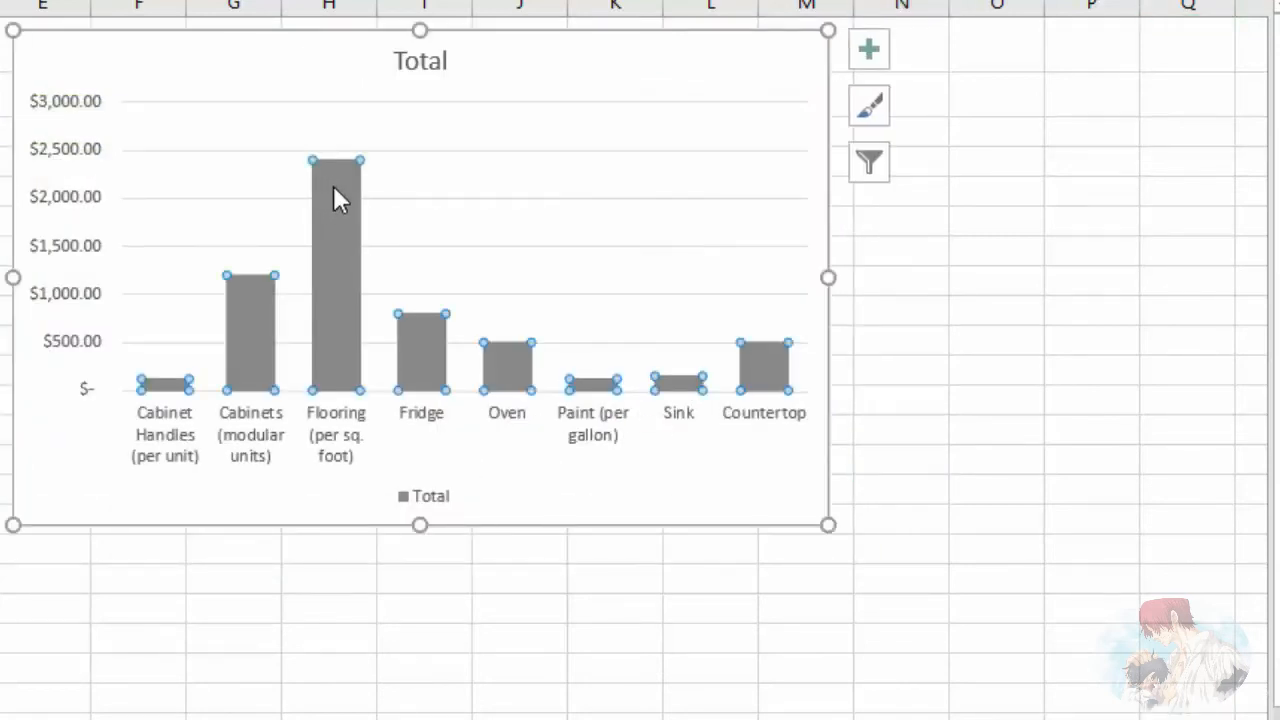
pyautogui.rightClick(337, 197)
pyautogui.click(448, 465)
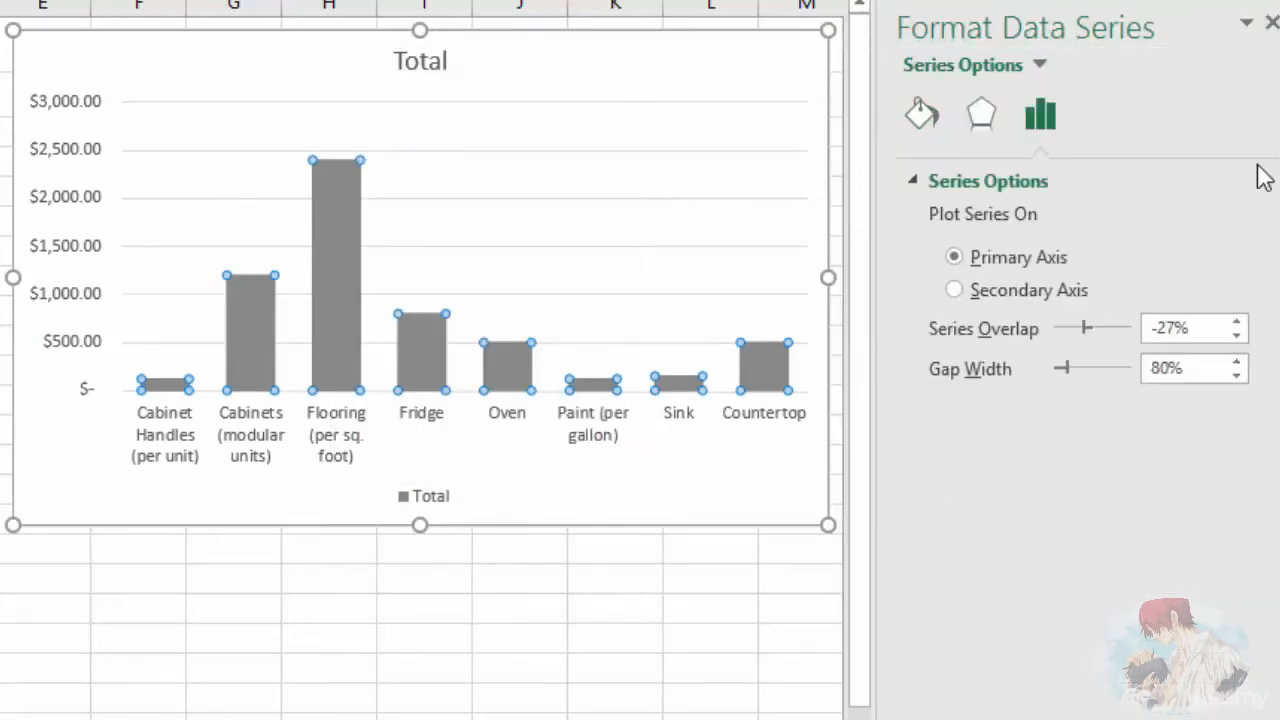
pyautogui.click(924, 117)
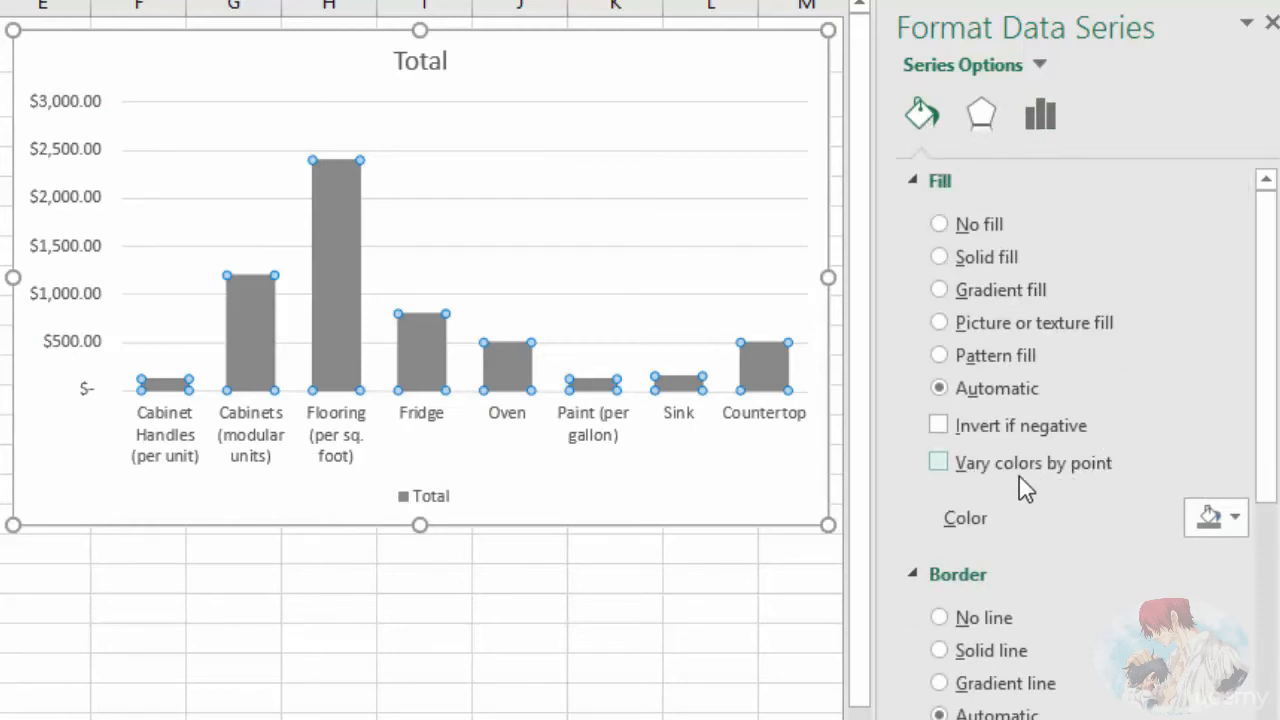
pyautogui.click(937, 462)
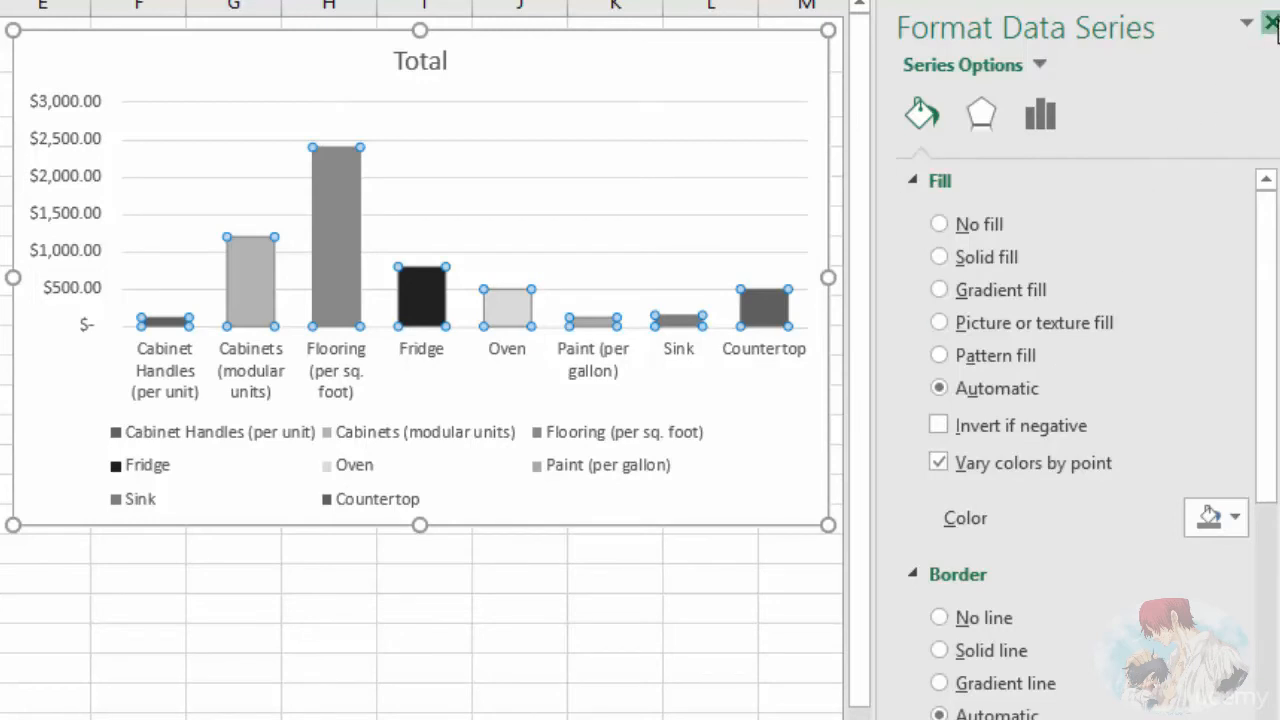
pyautogui.click(1272, 22)
# Step: Apply the first Colorful color scheme to the chart
pyautogui.click(874, 110)
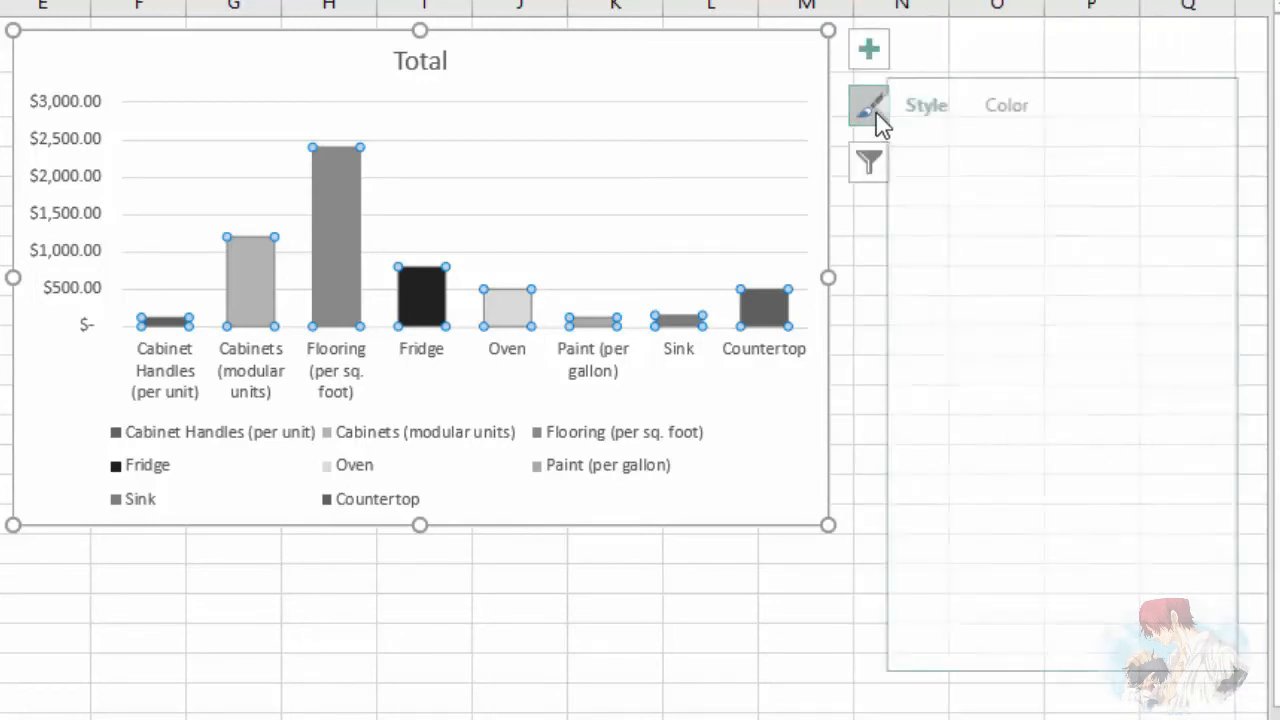
pyautogui.click(1030, 105)
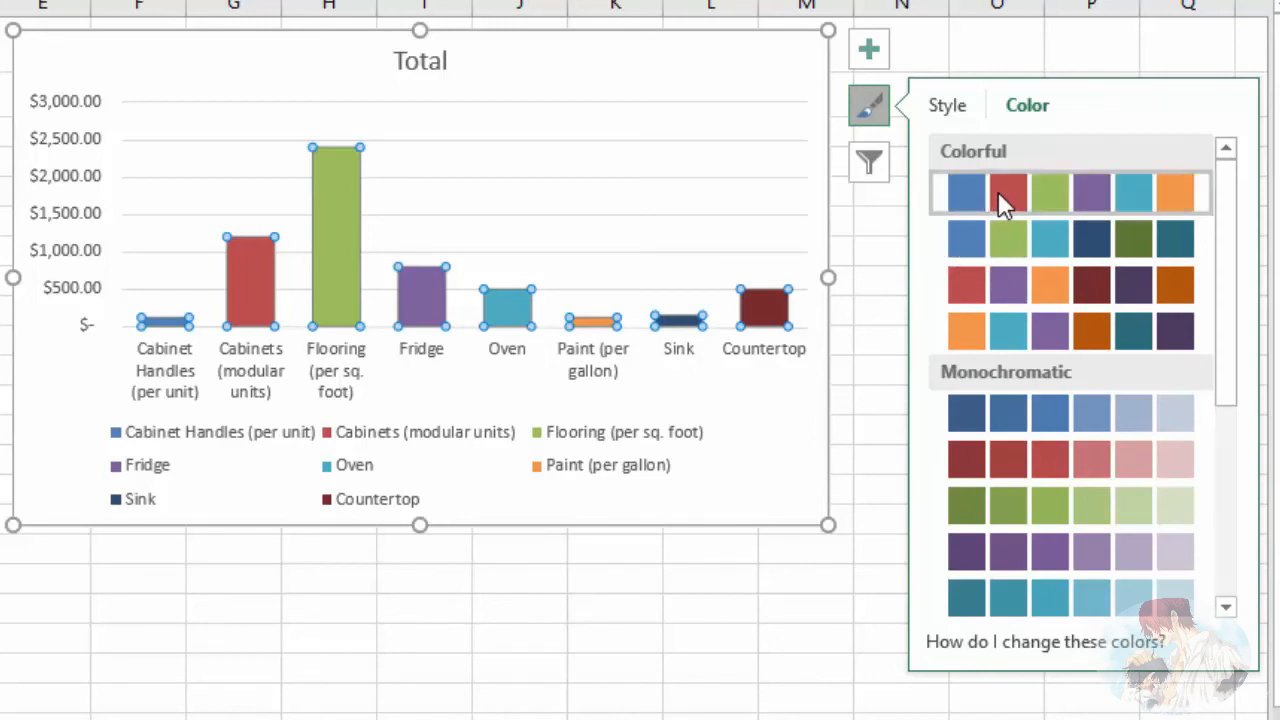
pyautogui.click(872, 112)
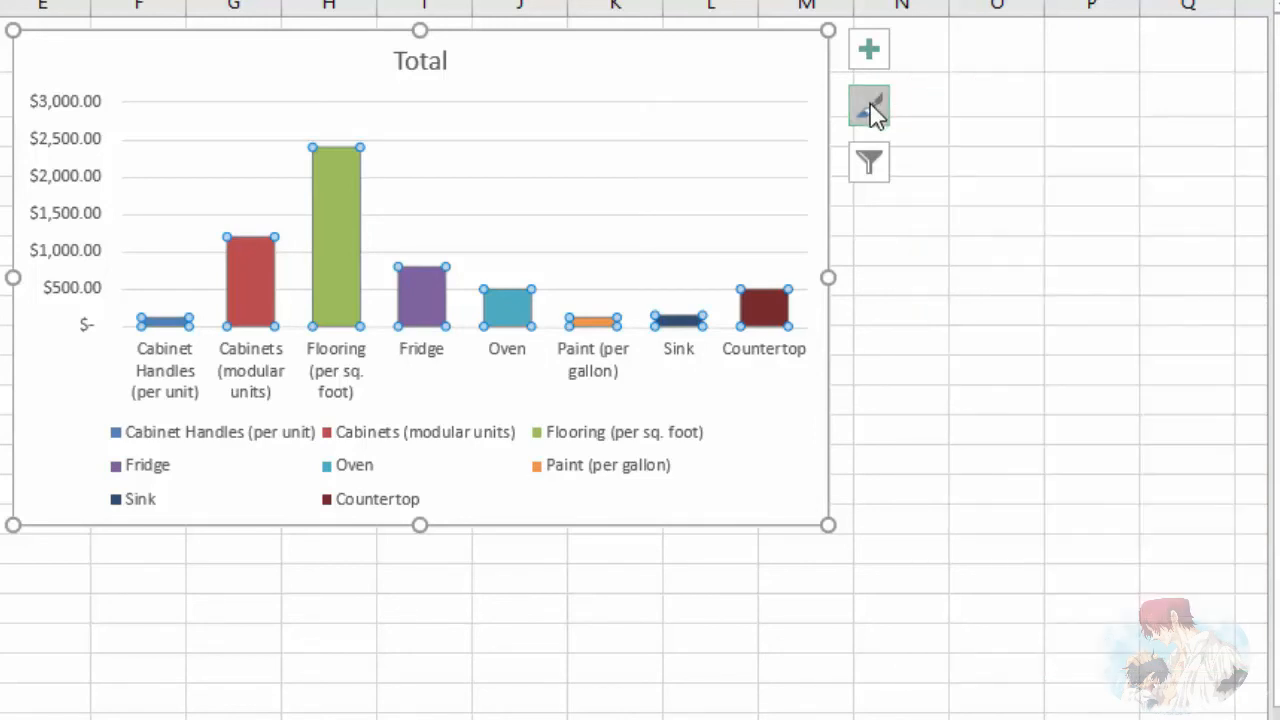
# Step: Remove the legend from the chart and nudge the chart slightly to the right on the worksheet
pyautogui.click(345, 478)
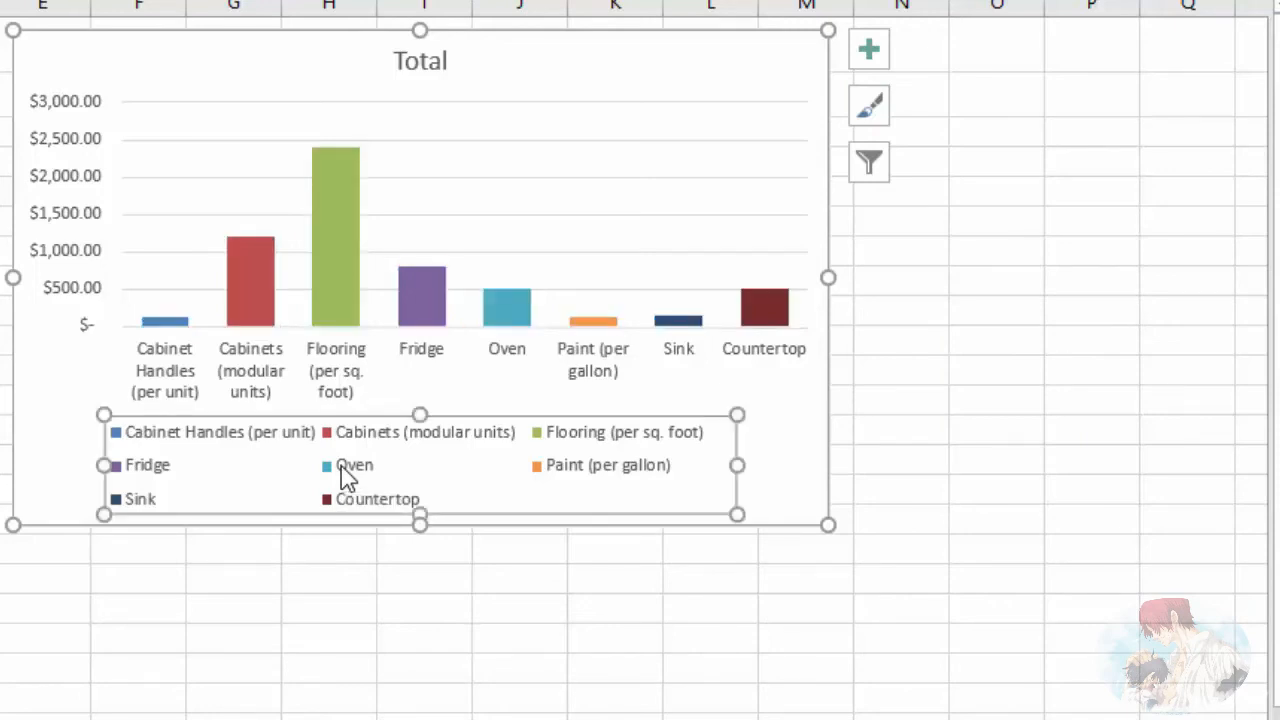
pyautogui.click(871, 55)
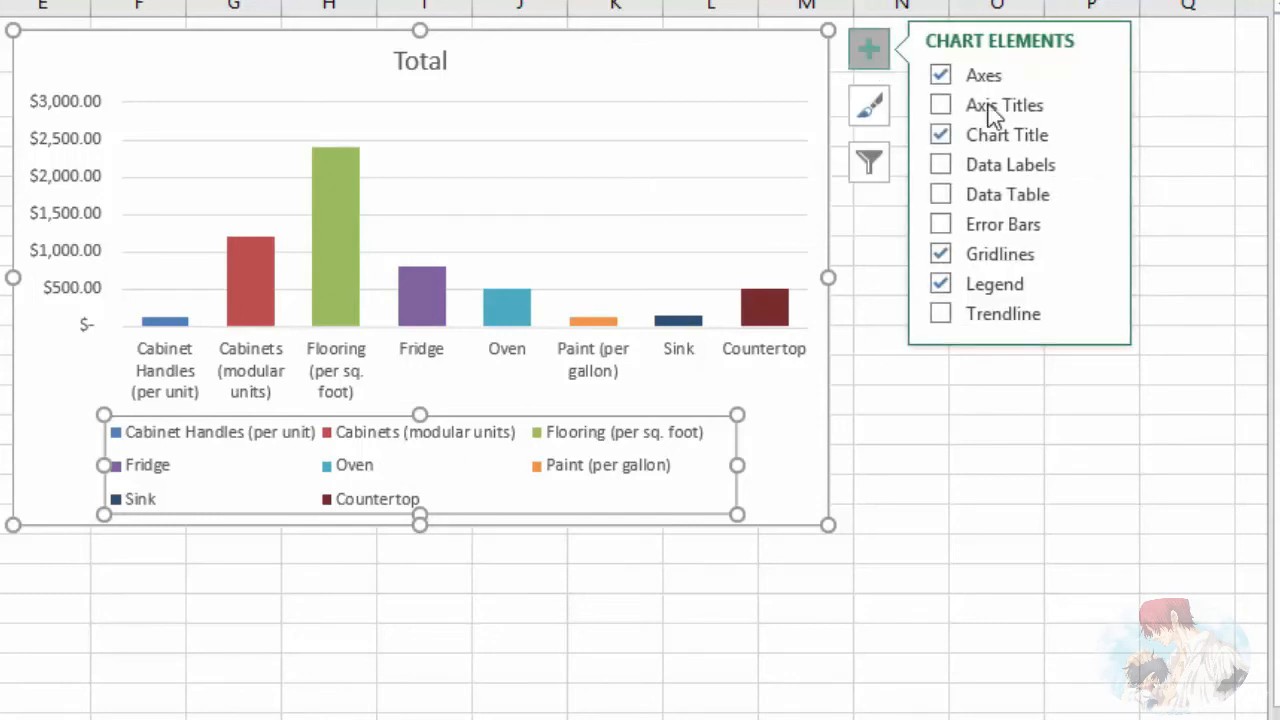
pyautogui.click(941, 285)
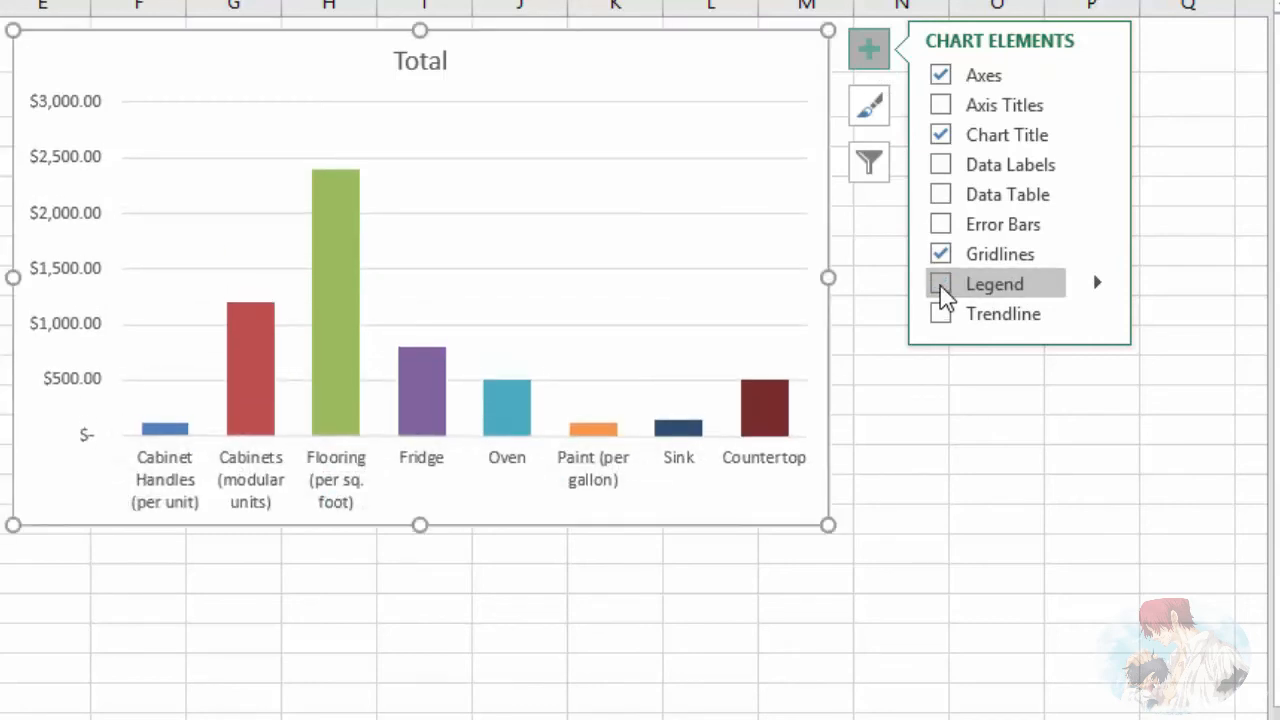
pyautogui.click(862, 55)
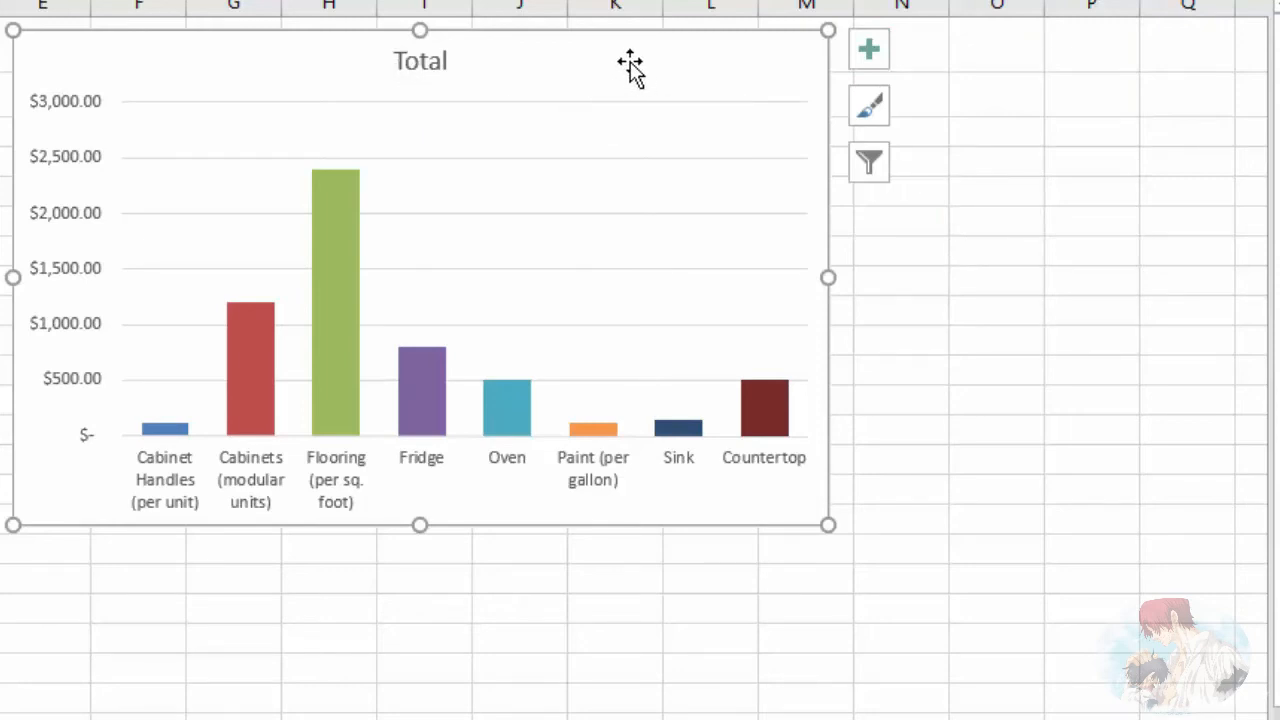
pyautogui.moveTo(630, 68)
pyautogui.mouseDown()
pyautogui.moveTo(663, 66)
pyautogui.moveTo(638, 69)
pyautogui.mouseUp()
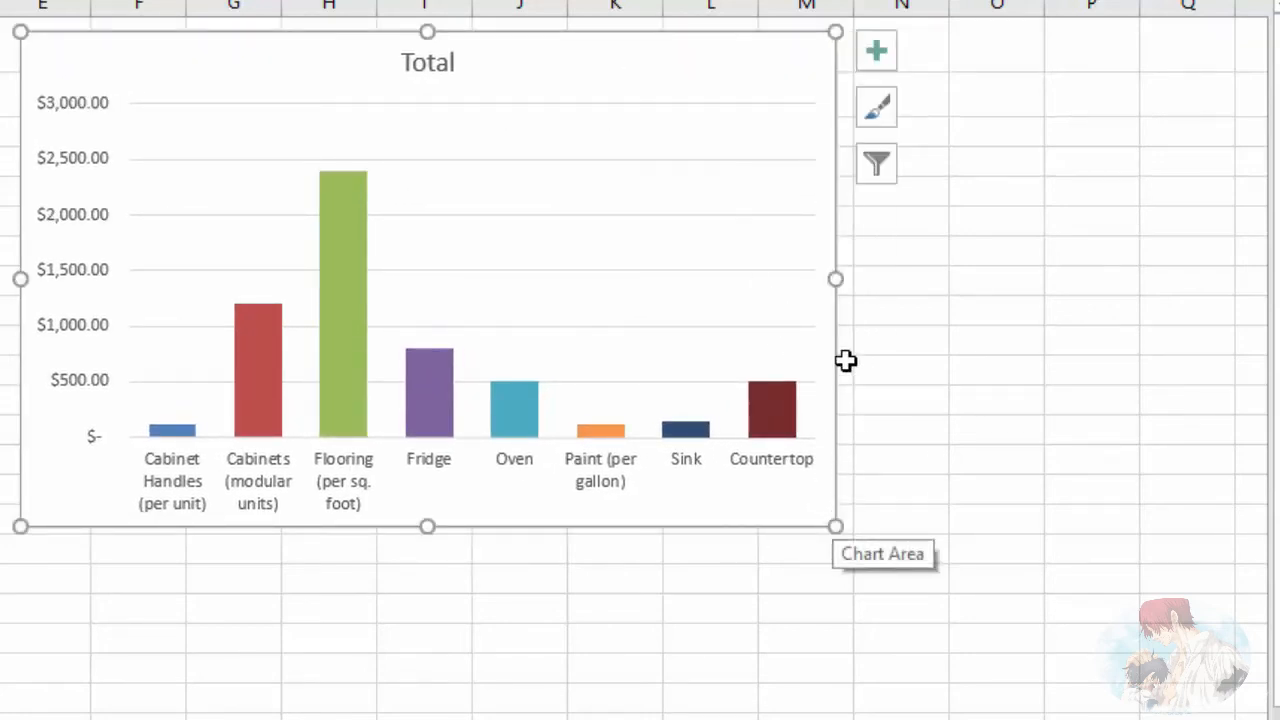
pyautogui.moveTo(836, 280)
pyautogui.mouseDown()
pyautogui.moveTo(1000, 271)
pyautogui.moveTo(836, 280)
pyautogui.mouseUp()
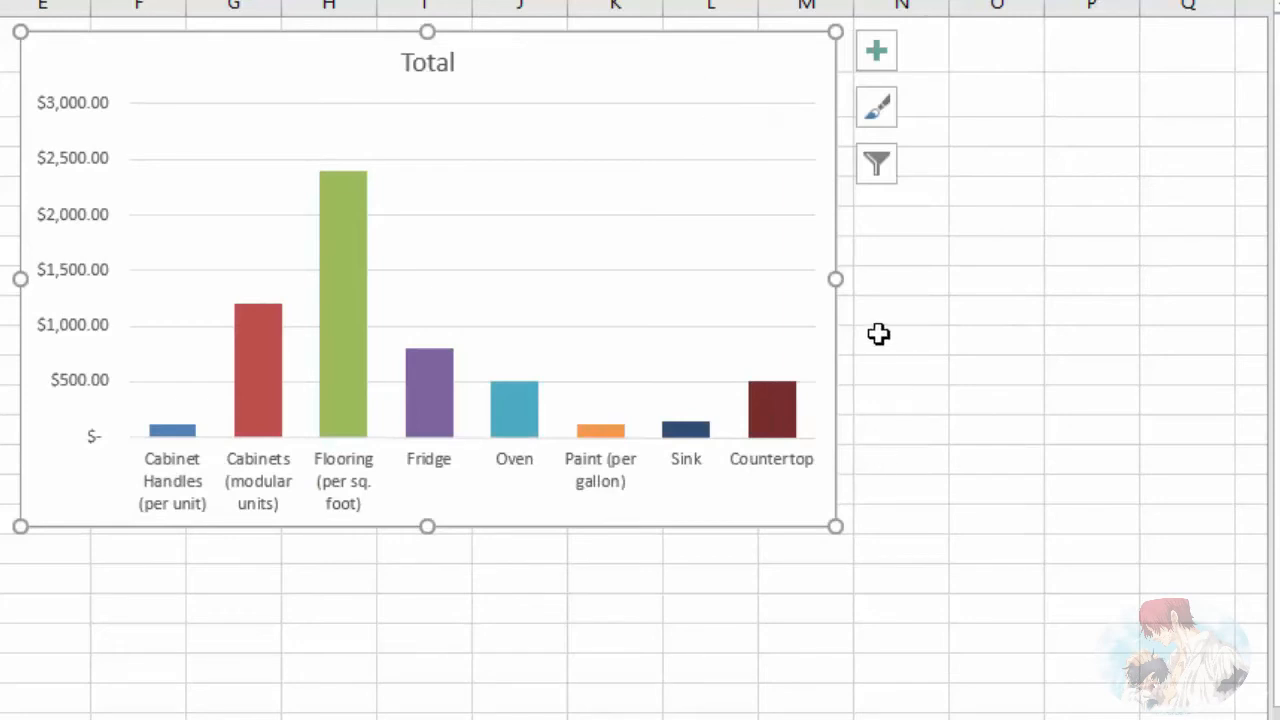
# Step: Replace the chart title text with "Cost of Different Materials"
pyautogui.click(430, 67)
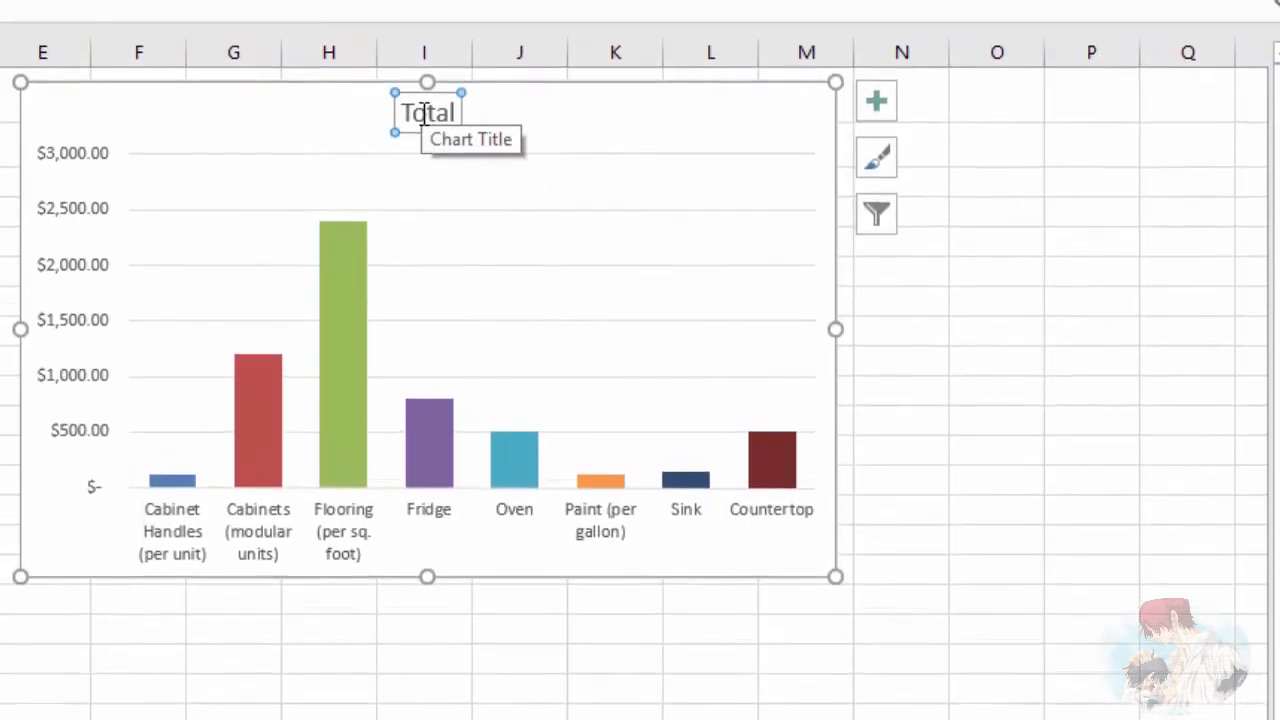
pyautogui.doubleClick(424, 66)
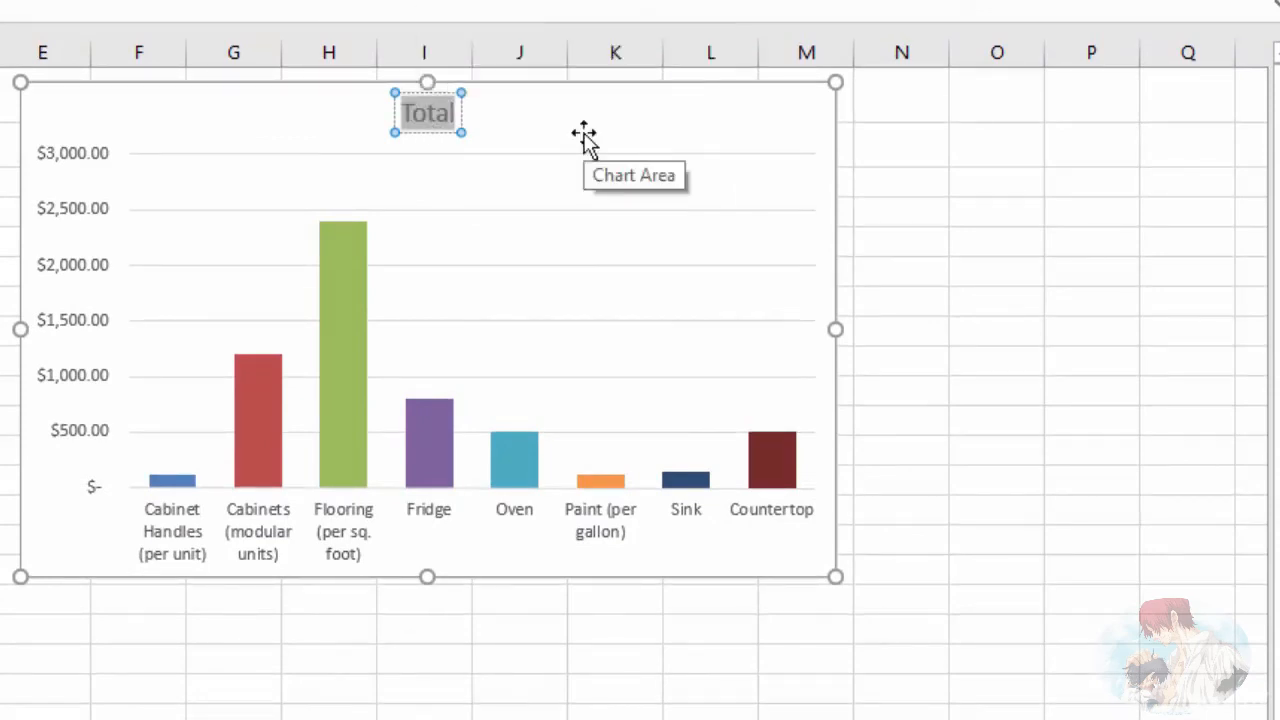
pyautogui.write('Cost of')
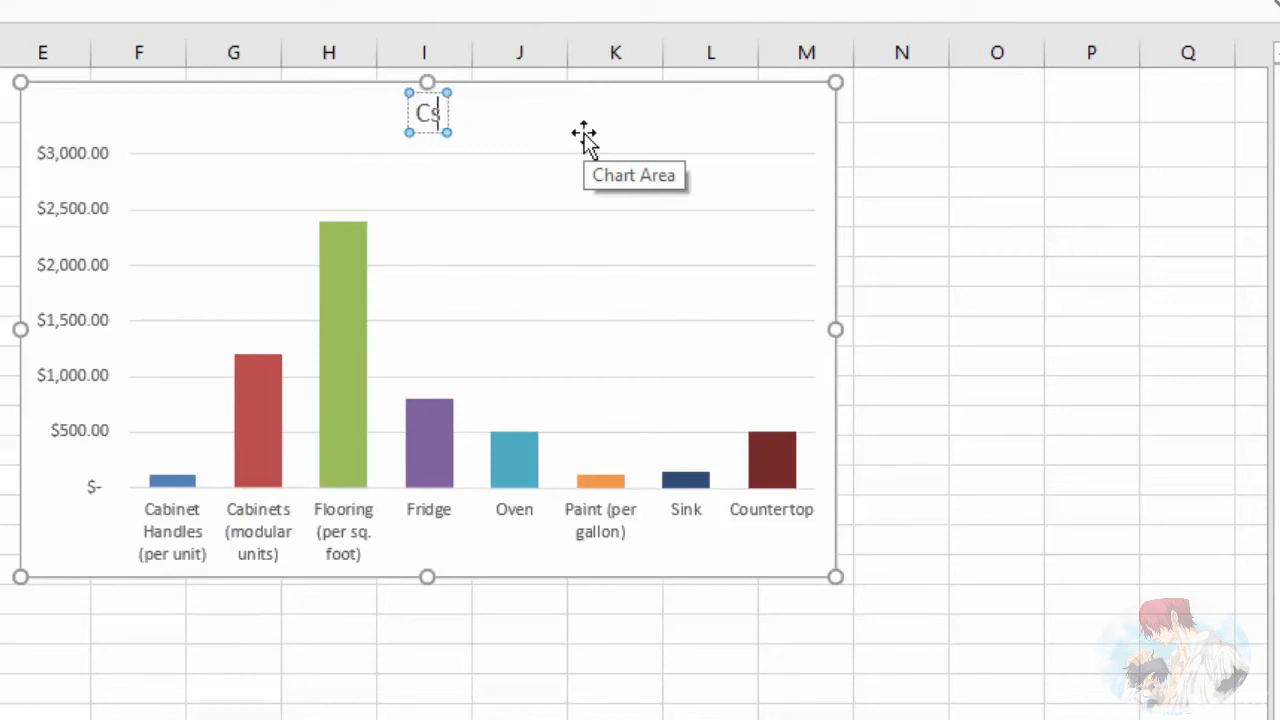
pyautogui.write(' D')
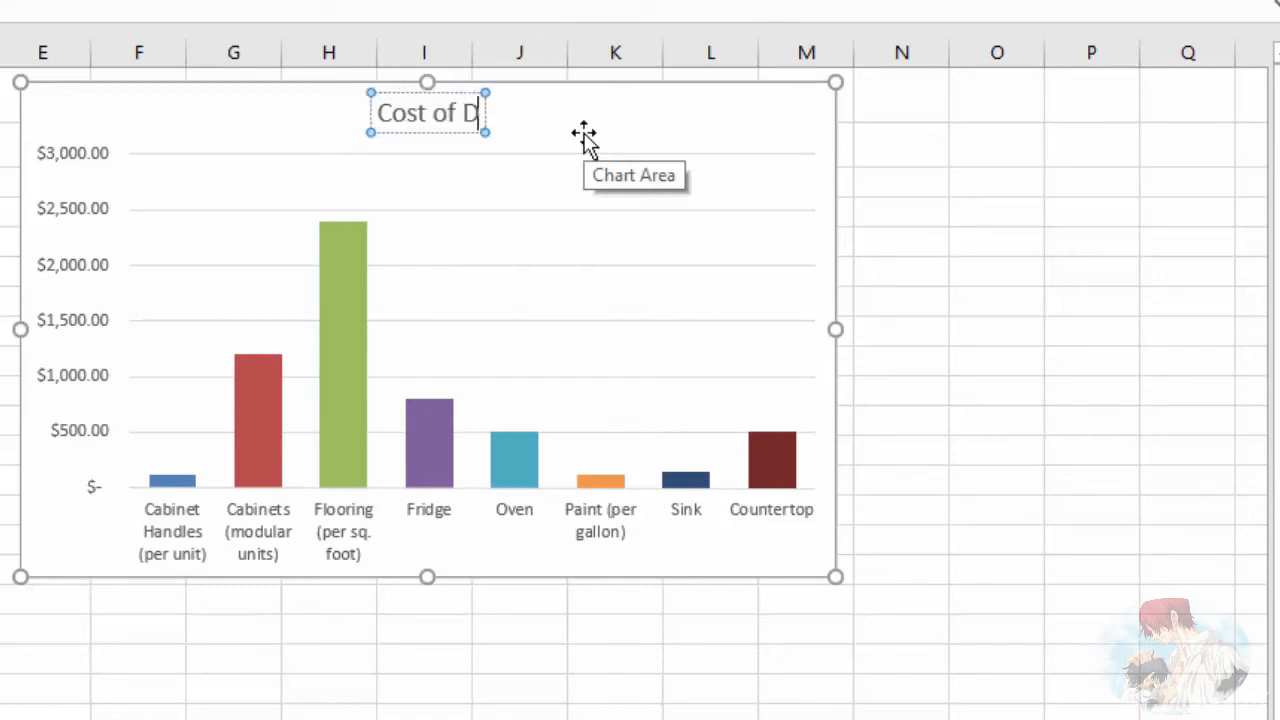
pyautogui.write('ifferenct Materials')
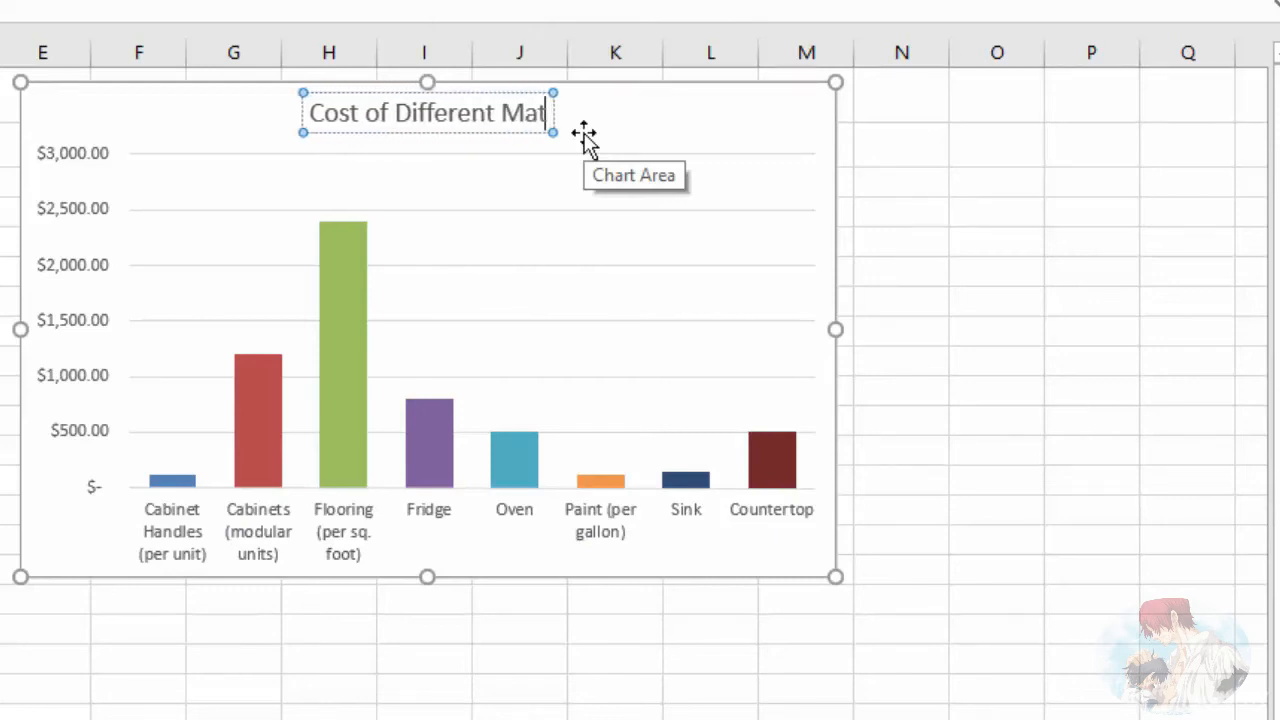
# Step: Make the whole chart title bold and set its font size to 16
pyautogui.doubleClick(443, 113)
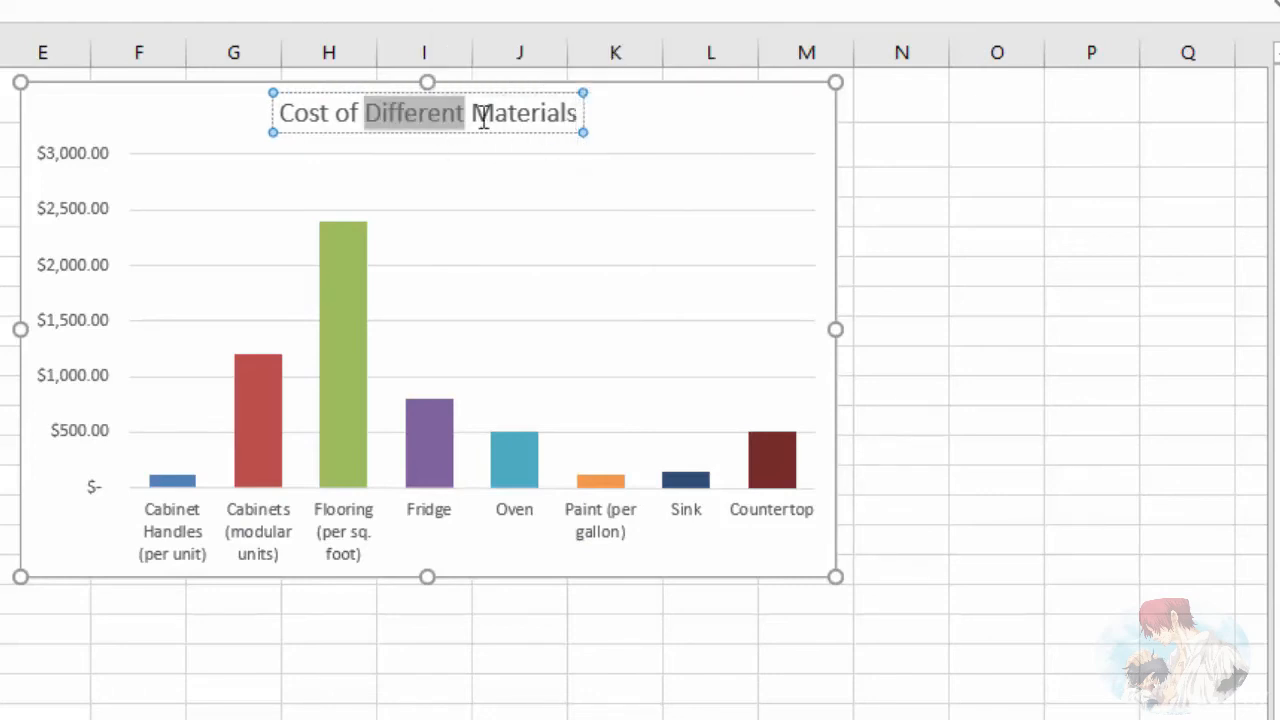
pyautogui.tripleClick(484, 113)
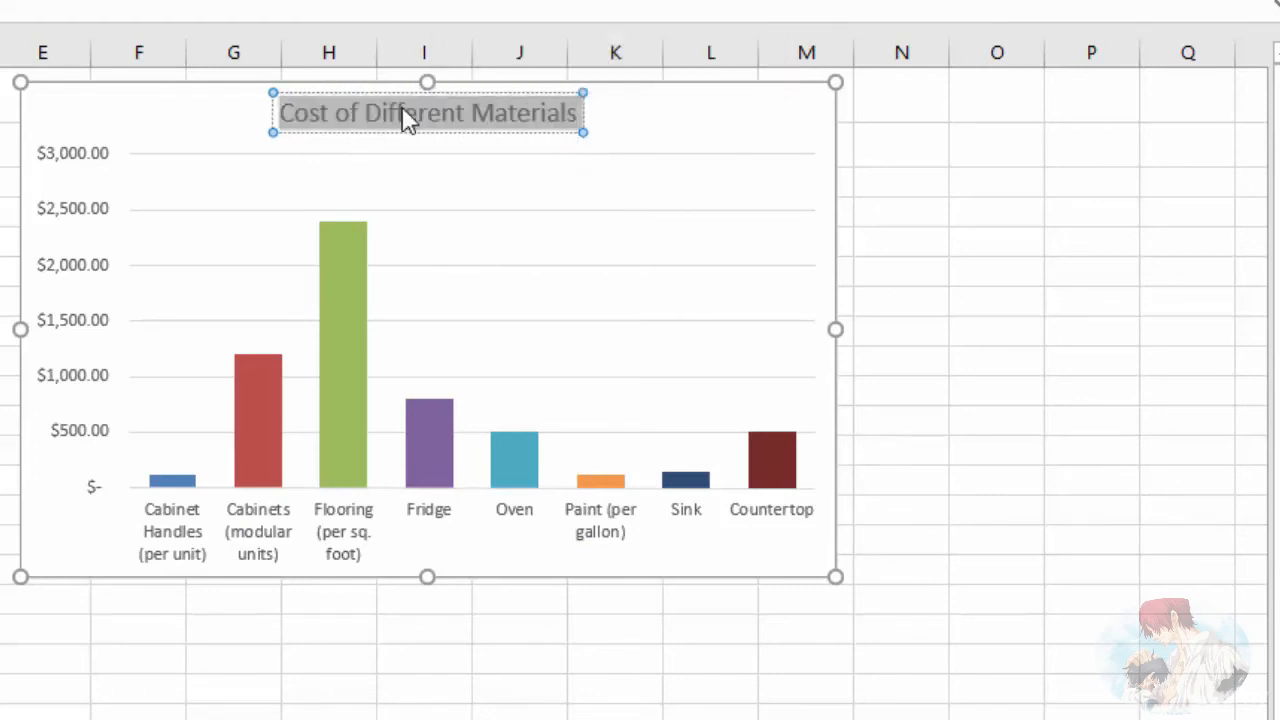
pyautogui.click(458, 61)
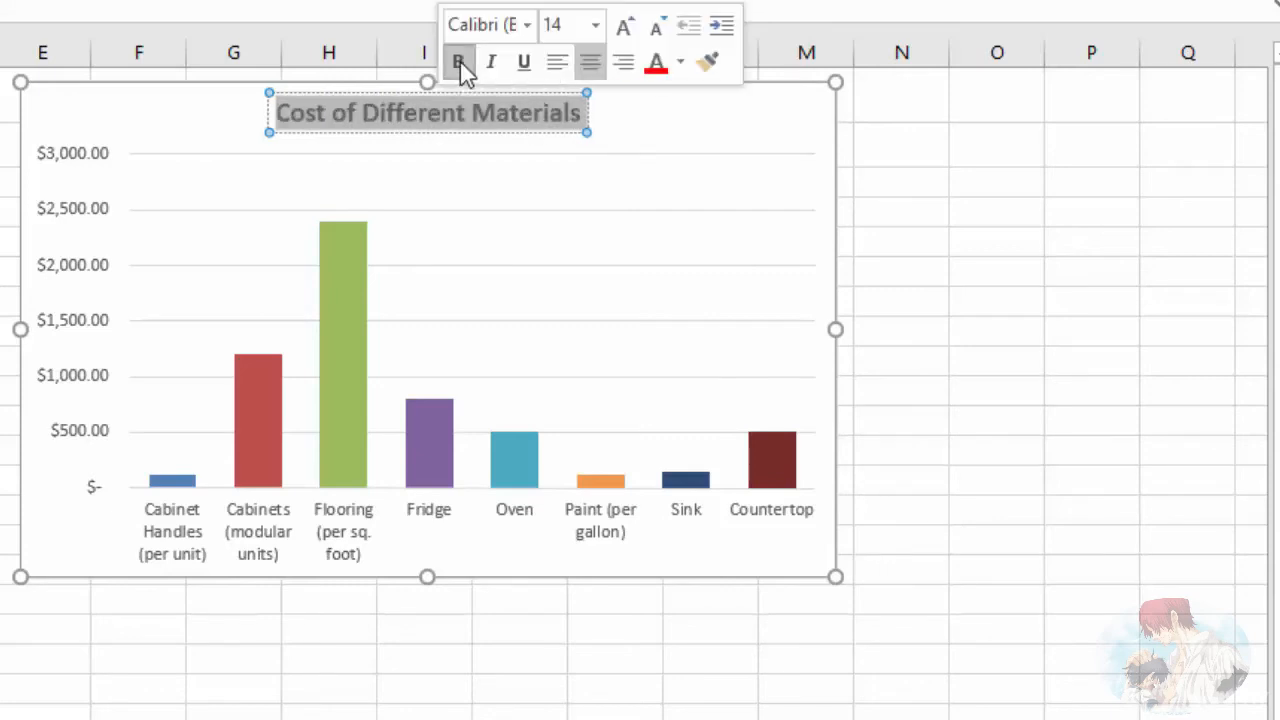
pyautogui.click(596, 26)
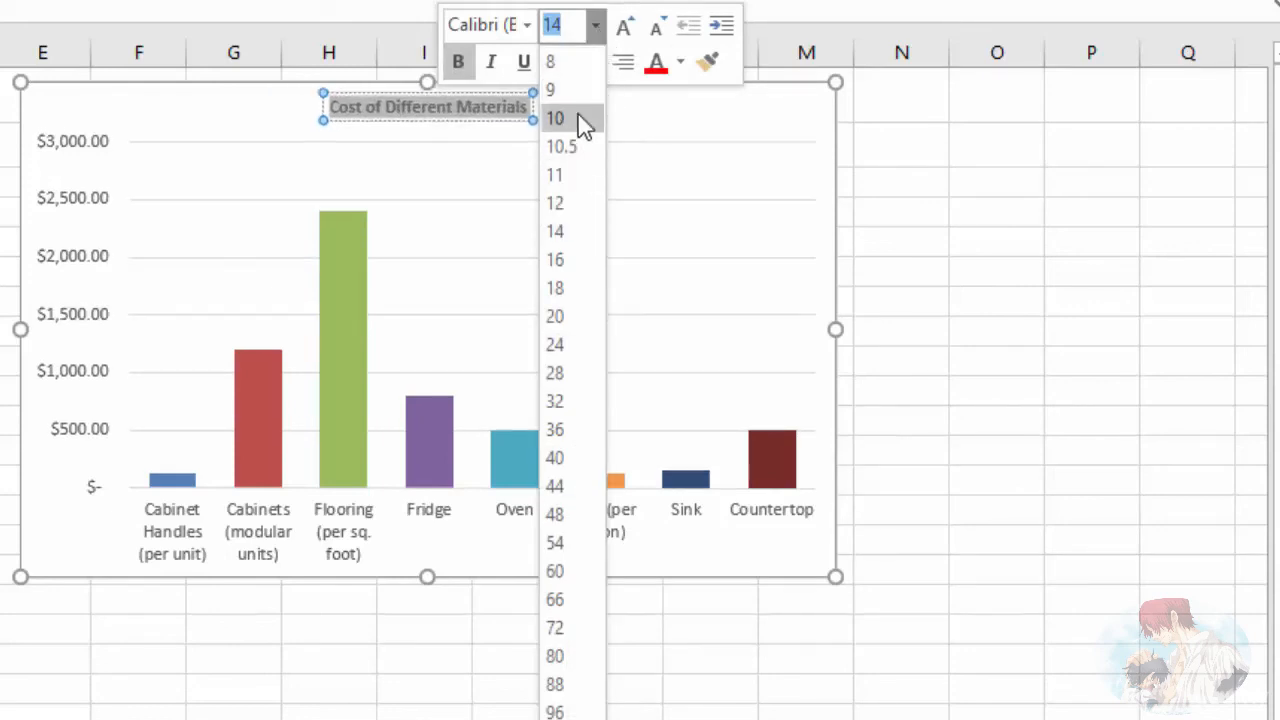
pyautogui.click(555, 260)
pyautogui.click(741, 140)
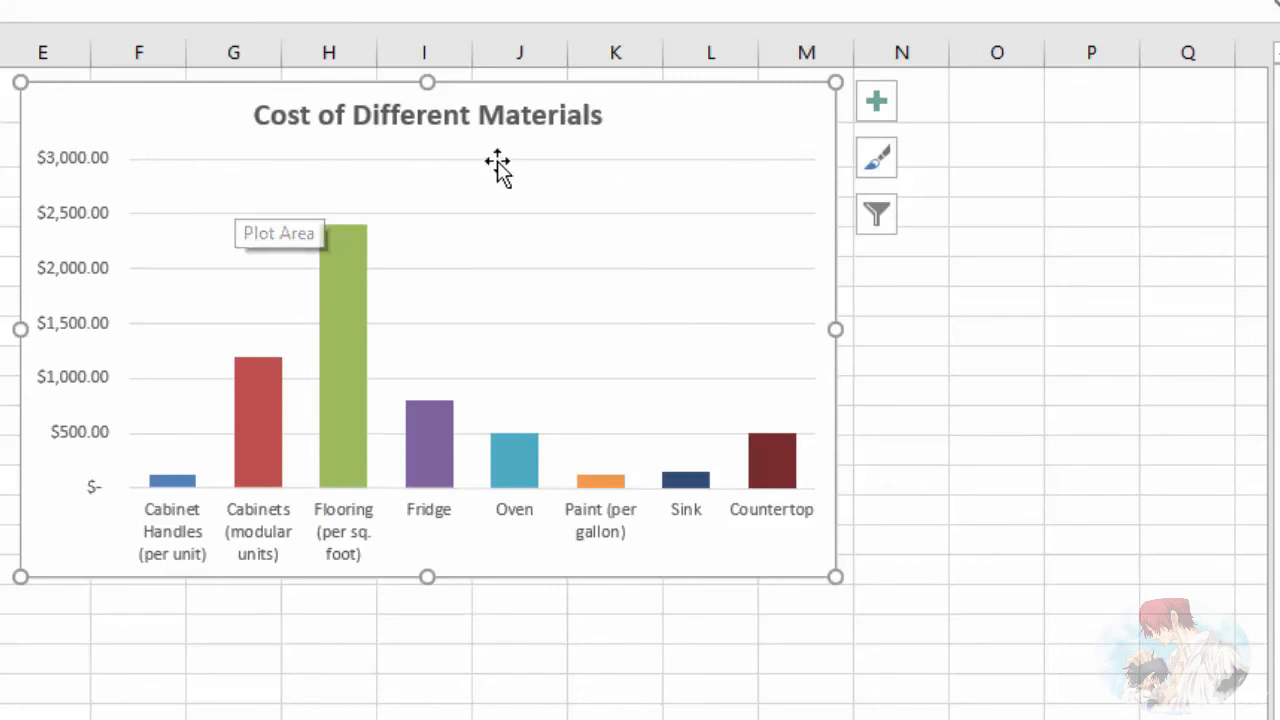
# Step: Delete the chart's horizontal gridlines, then switch the Gridlines element on and off again
pyautogui.click(175, 222)
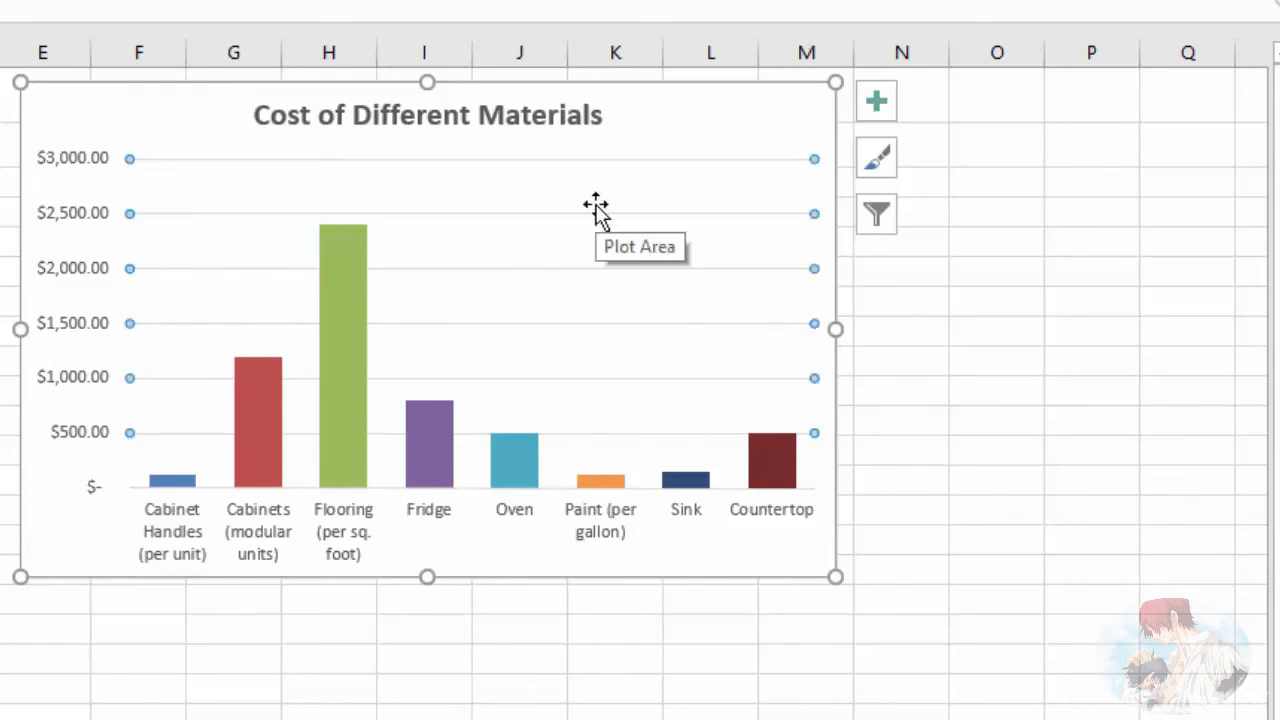
pyautogui.press('Delete')
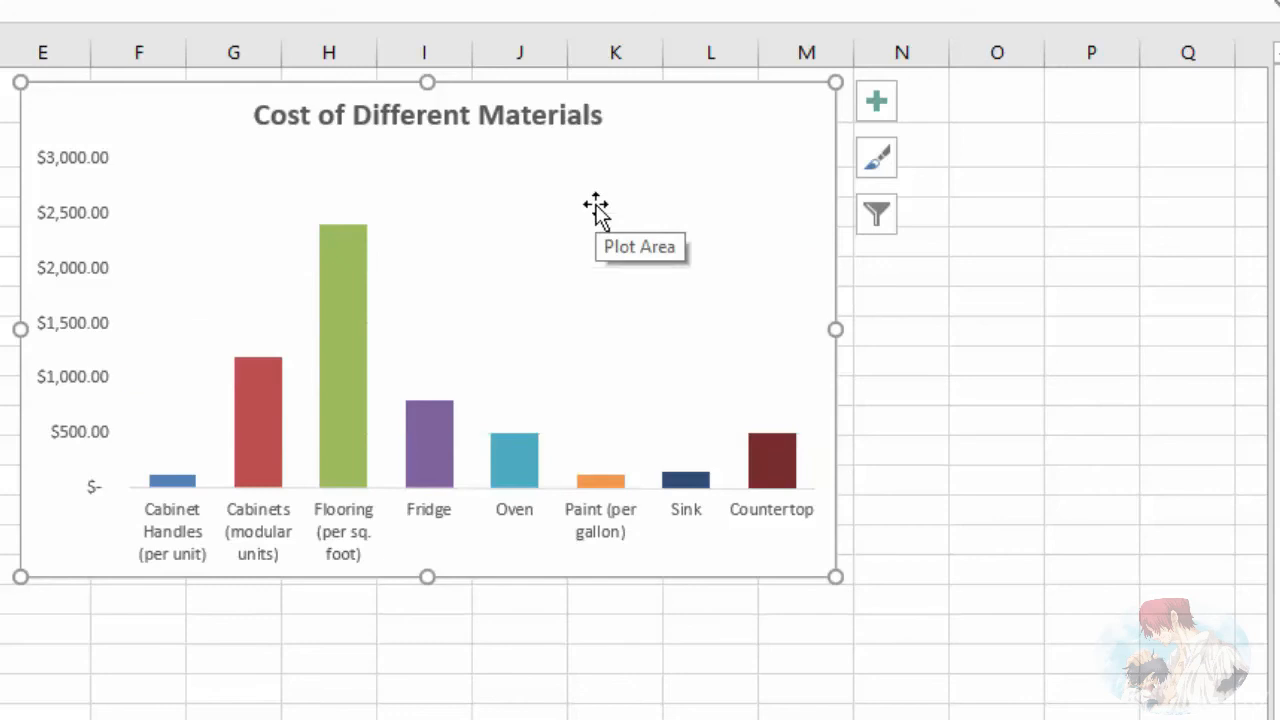
pyautogui.click(871, 112)
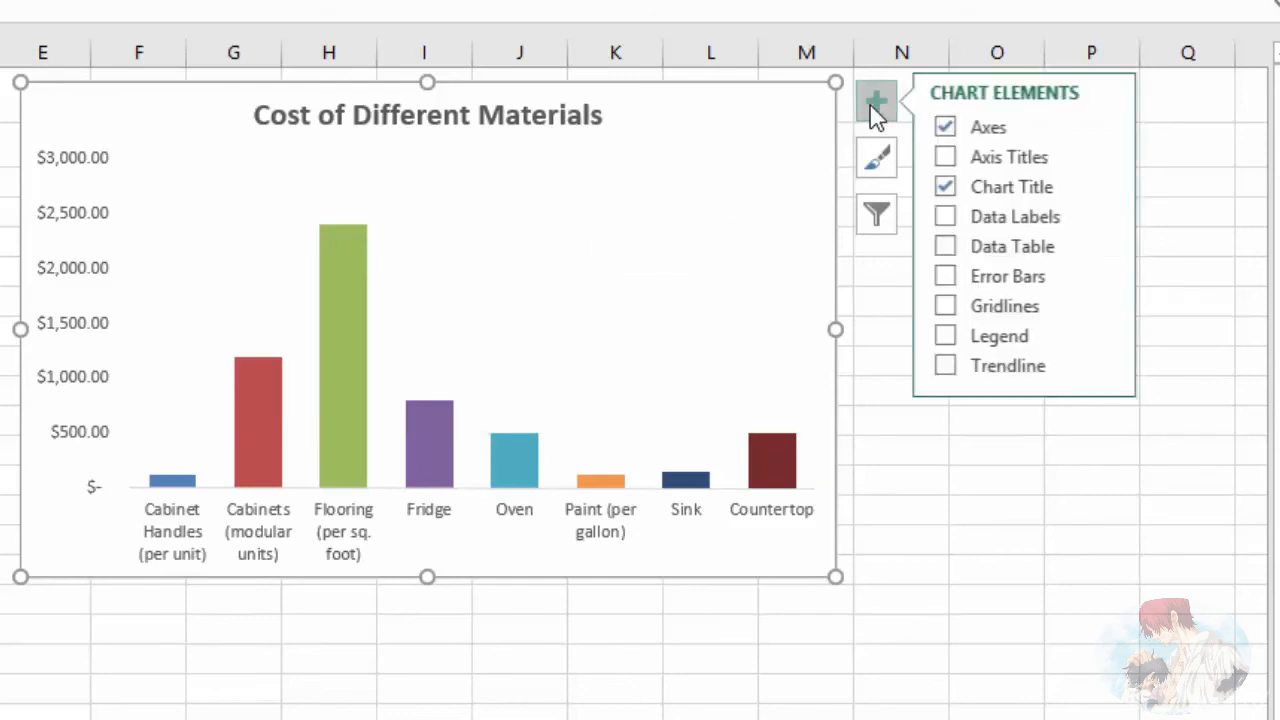
pyautogui.click(948, 308)
pyautogui.click(949, 309)
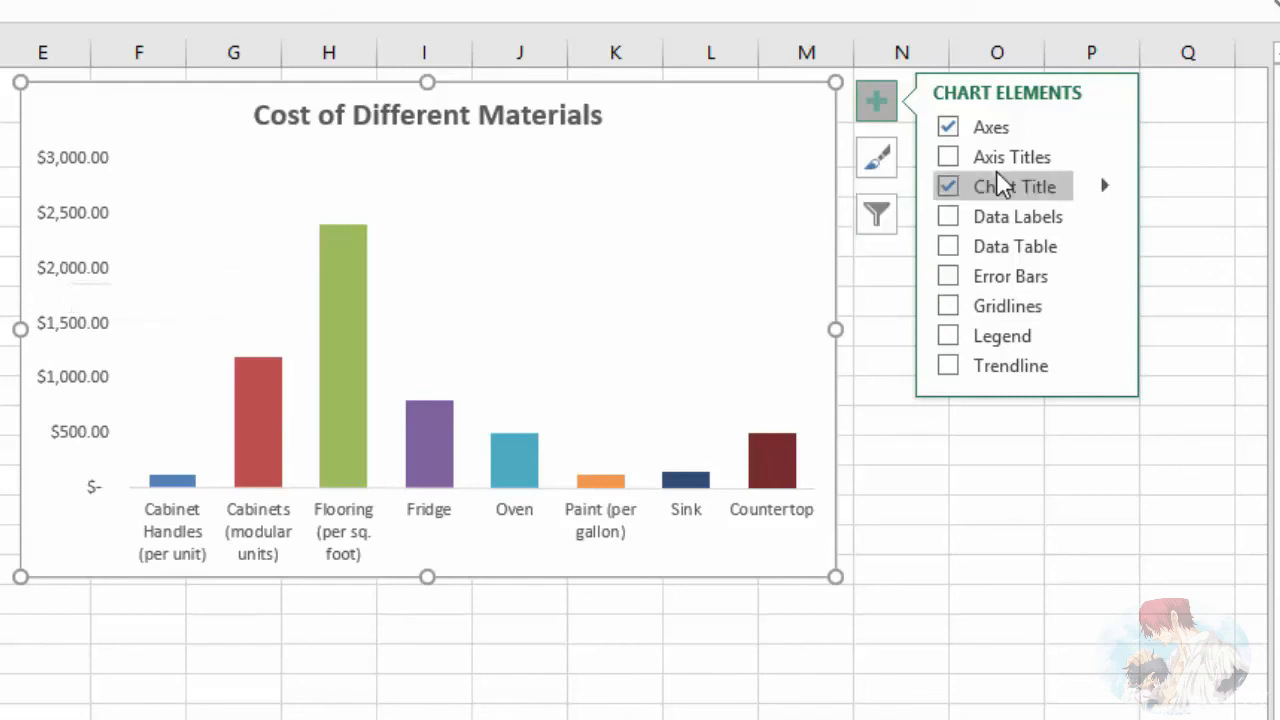
# Step: Hide the chart's primary vertical axis and add data labels at the Outside End position of the columns
pyautogui.click(1105, 127)
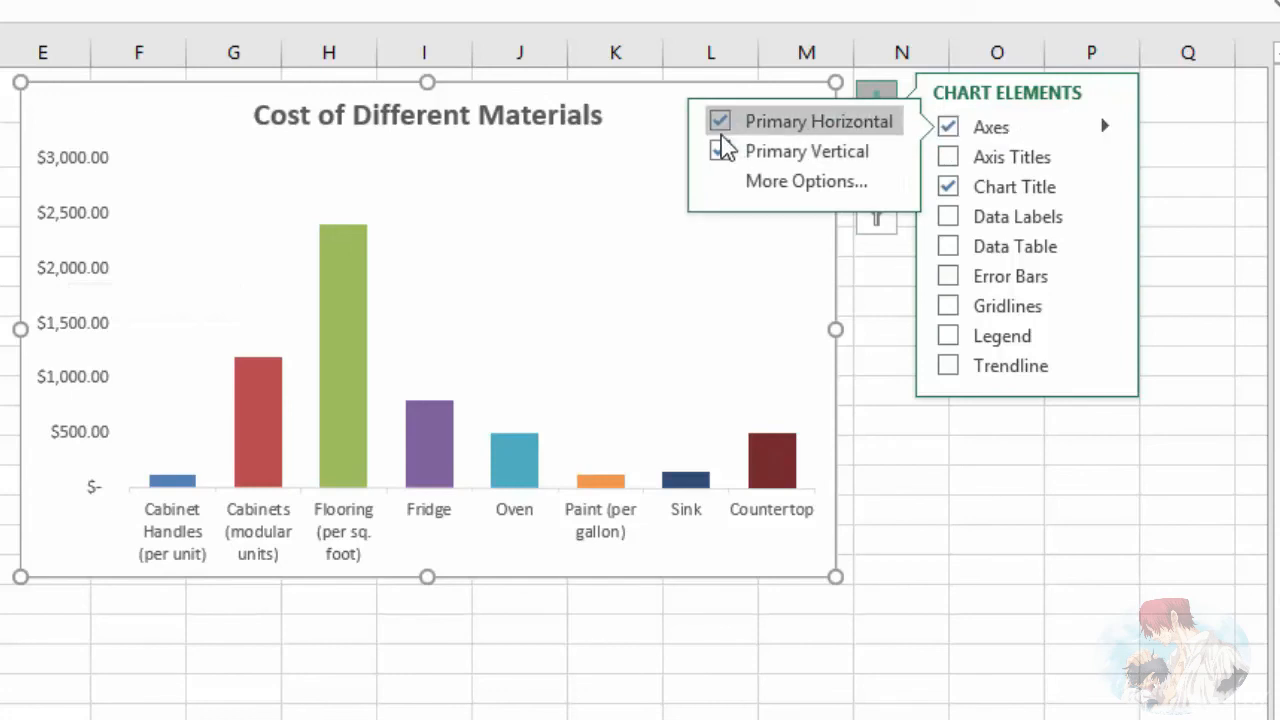
pyautogui.click(722, 152)
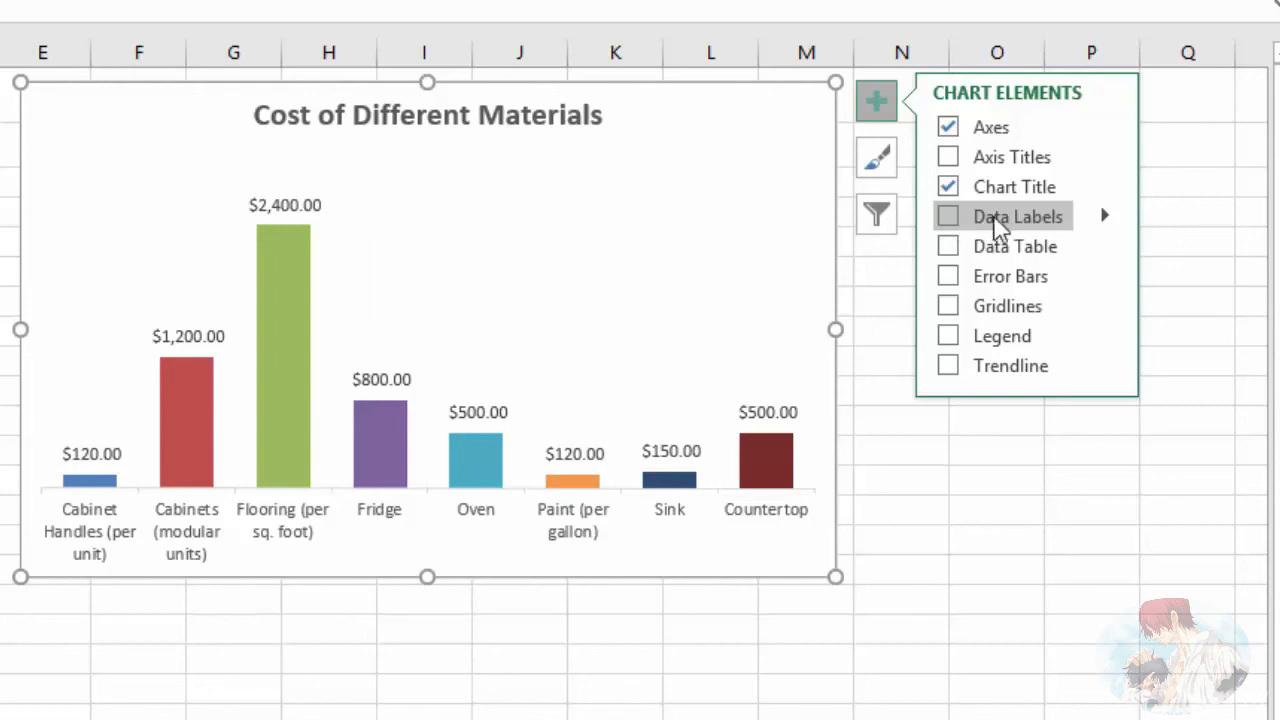
pyautogui.click(1105, 216)
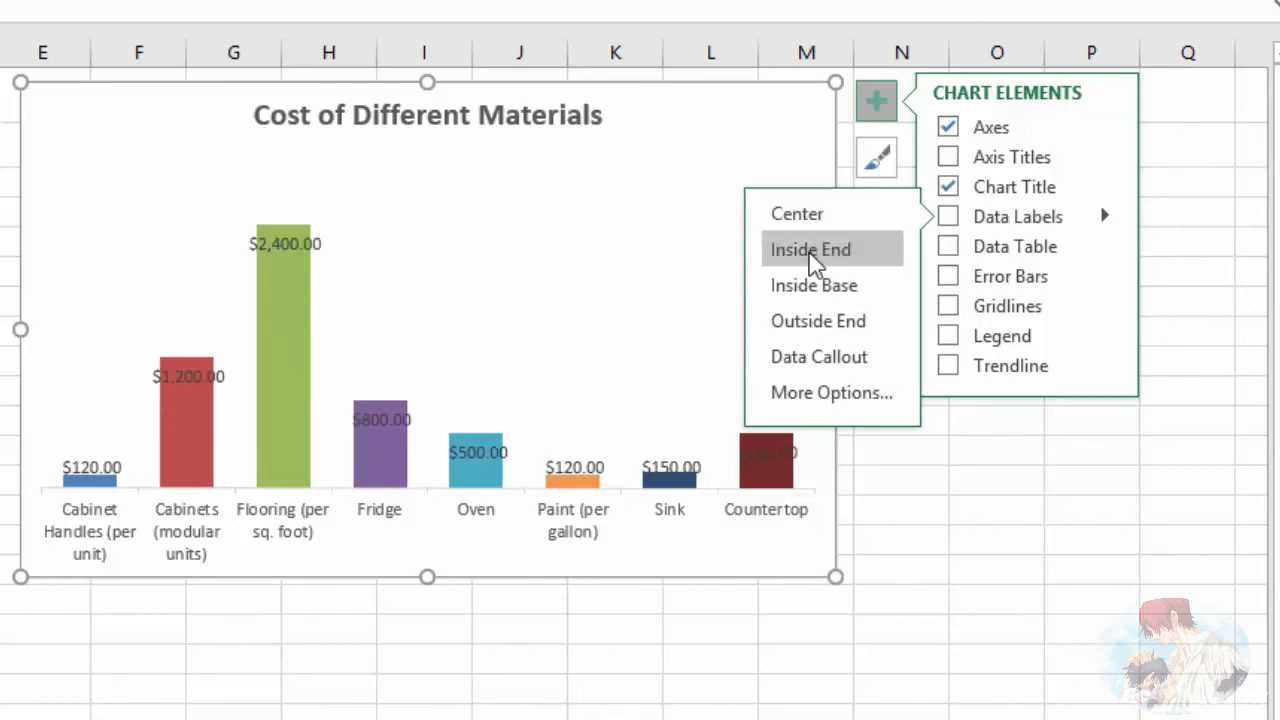
pyautogui.click(808, 322)
pyautogui.click(876, 104)
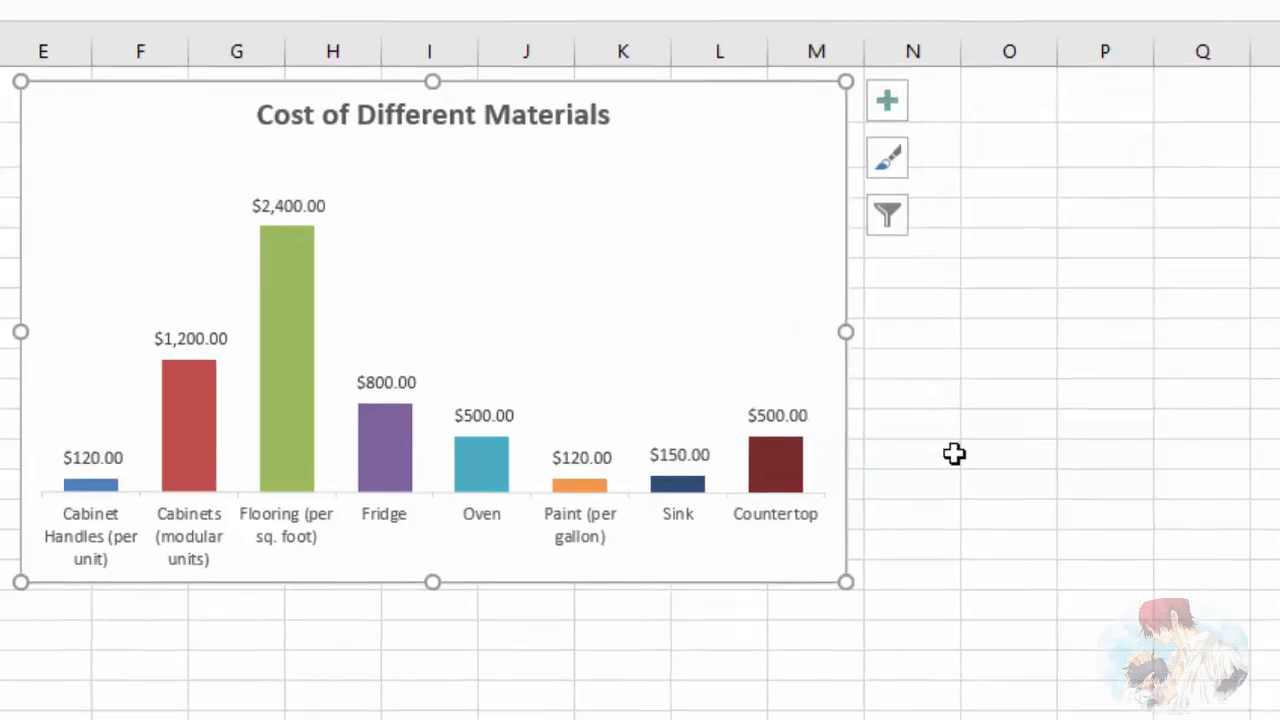